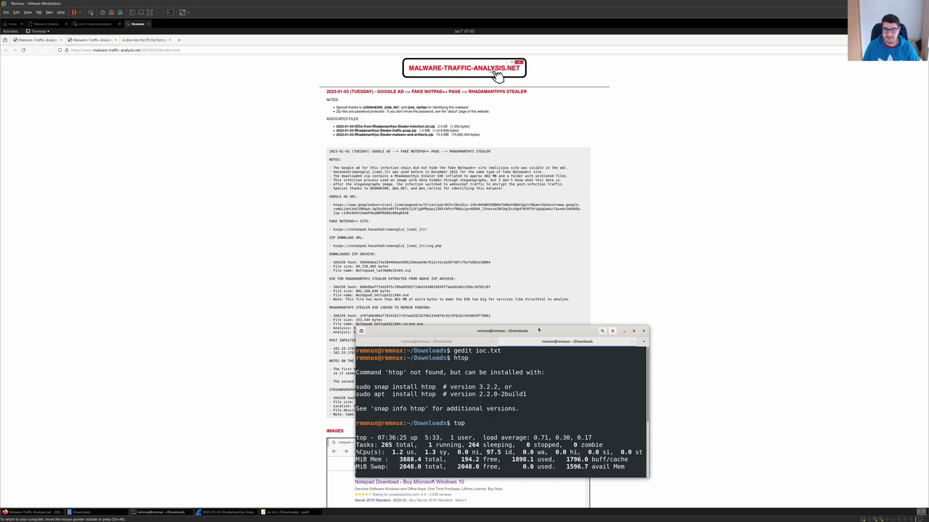
# Step: Move the terminal aside, scroll back through the earlier binwalk output, and close the terminal
pyautogui.moveTo(540, 330); pyautogui.dragTo(769, 227)
pyautogui.write('zsteg -a steganography_image_exported_from_pcap.jpg')
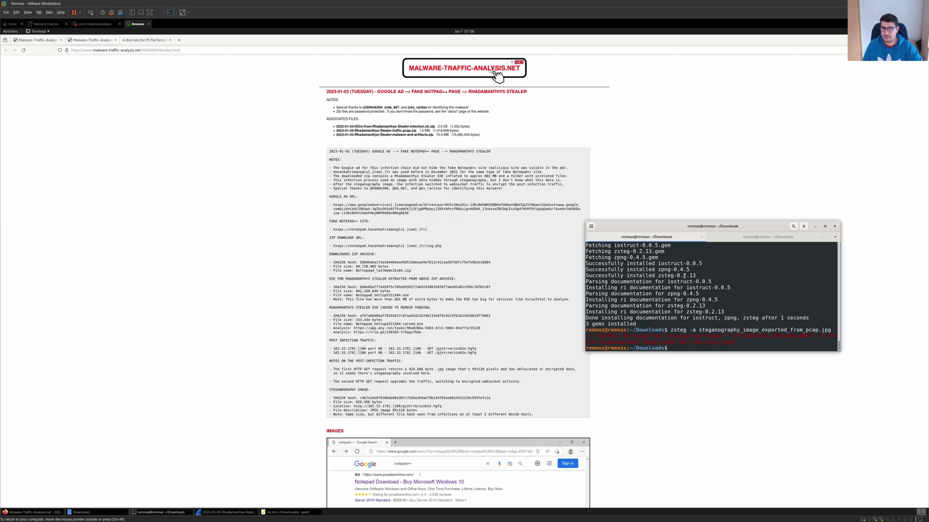
pyautogui.hotkey('shift', 'pageup')
pyautogui.write('binwalk -e steganography_image_exported_from_pcap.jpg')
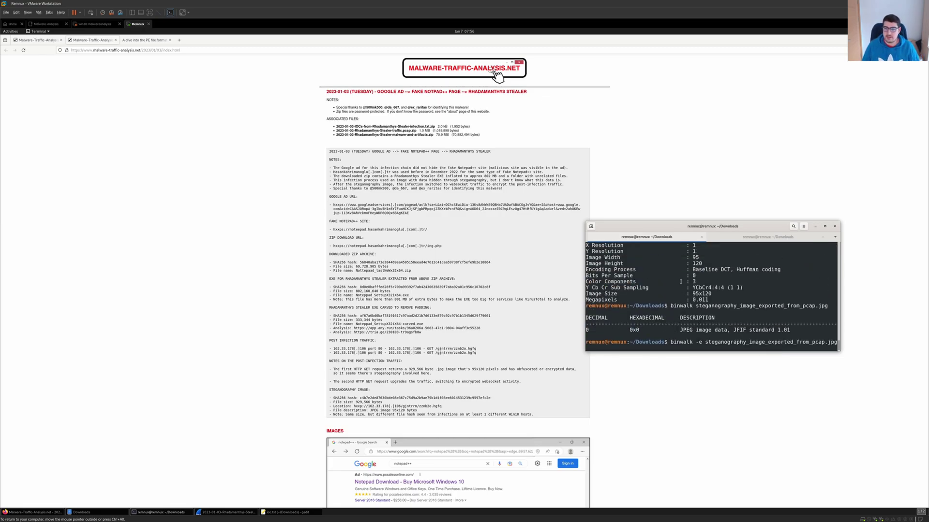
pyautogui.hotkey('shift', 'pagedown')
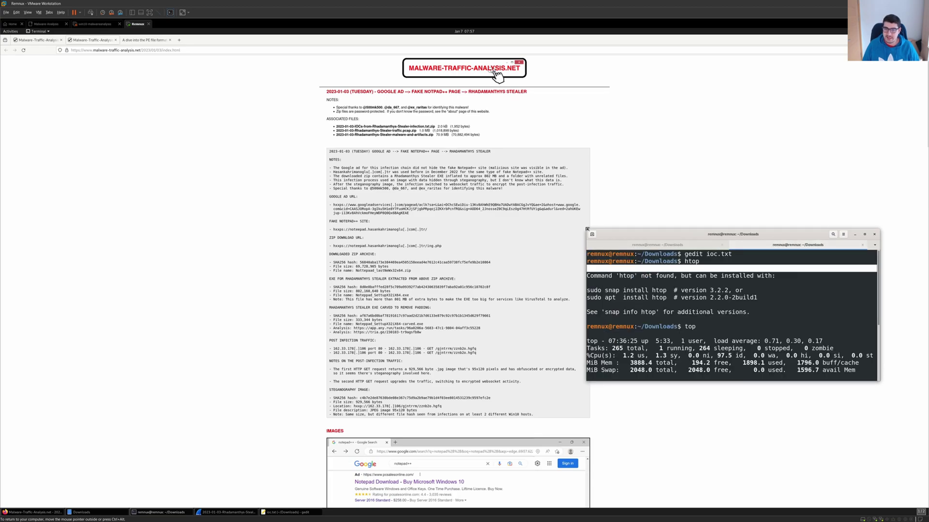
pyautogui.press('super+h')
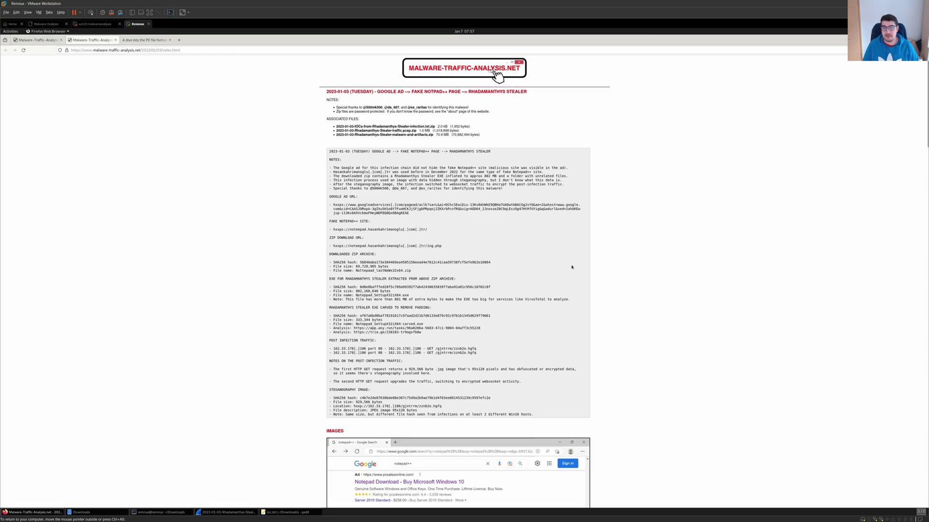
pyautogui.scroll(-3, 571, 268)
pyautogui.scroll(2, 612, 252)
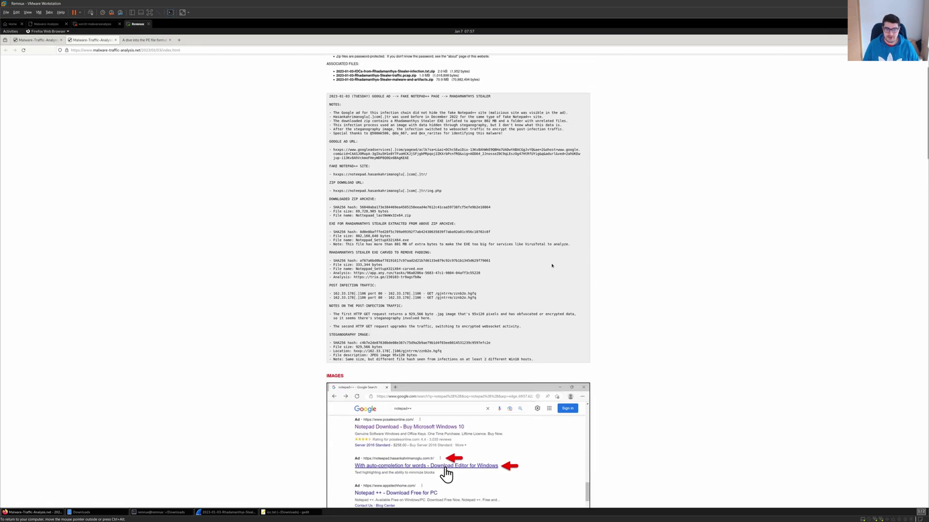
pyautogui.scroll(1, 531, 263)
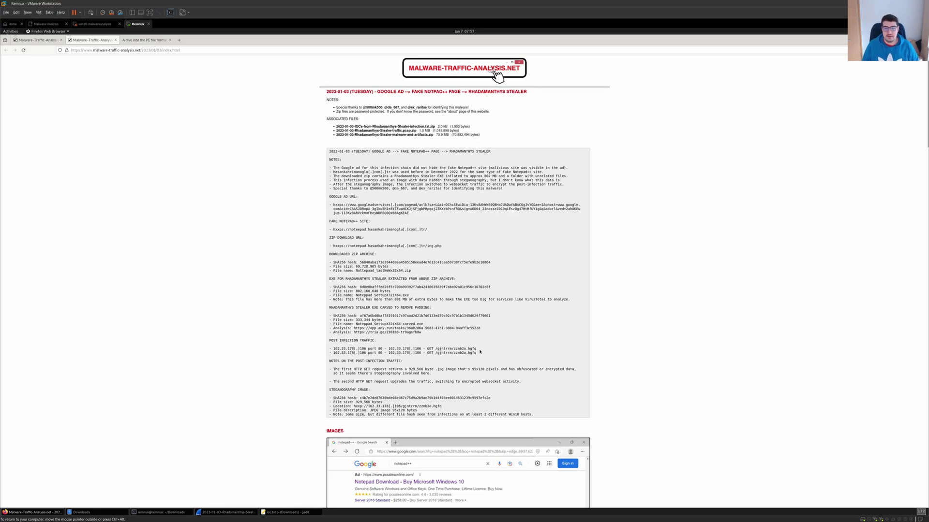
# Step: Highlight the post-infection GET /gjntrrm request line, then bring the Downloads window forward
pyautogui.moveTo(476, 349); pyautogui.dragTo(404, 349)
pyautogui.click(329, 342)
pyautogui.hotkey('alt', 'Tab')
pyautogui.hotkey('alt', 'Tab')
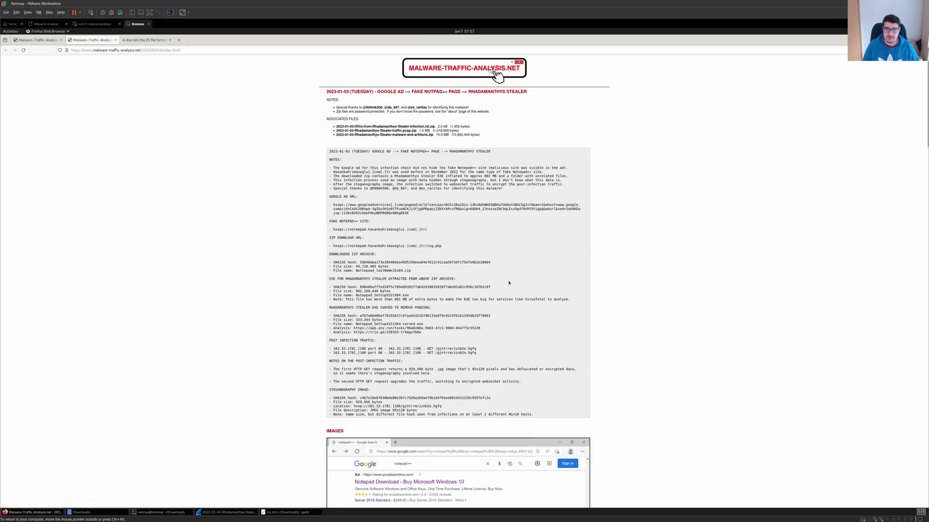
pyautogui.hotkey('alt', 'Tab')
pyautogui.hotkey('alt', 'Tab')
pyautogui.hotkey('alt', 'Tab')
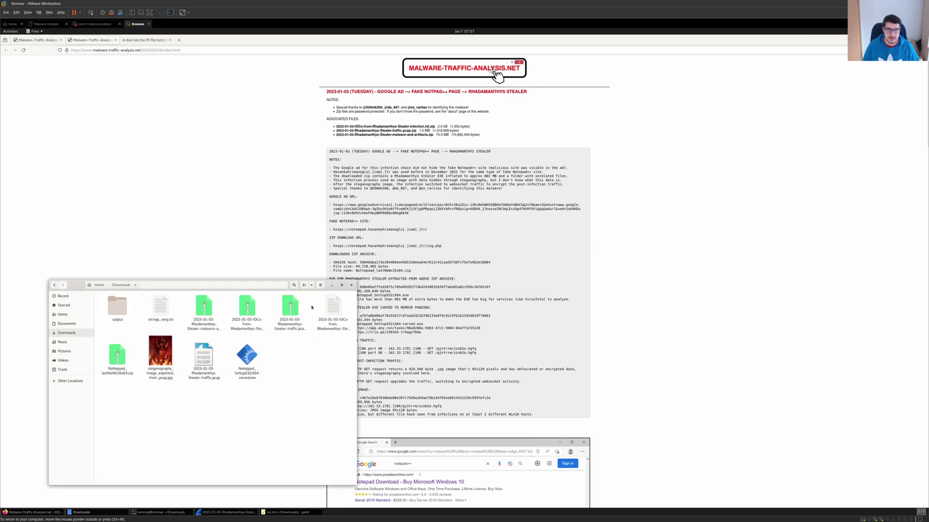
pyautogui.hotkey('alt', 'Tab')
pyautogui.hotkey('alt', 'Tab')
pyautogui.hotkey('alt', 'Tab')
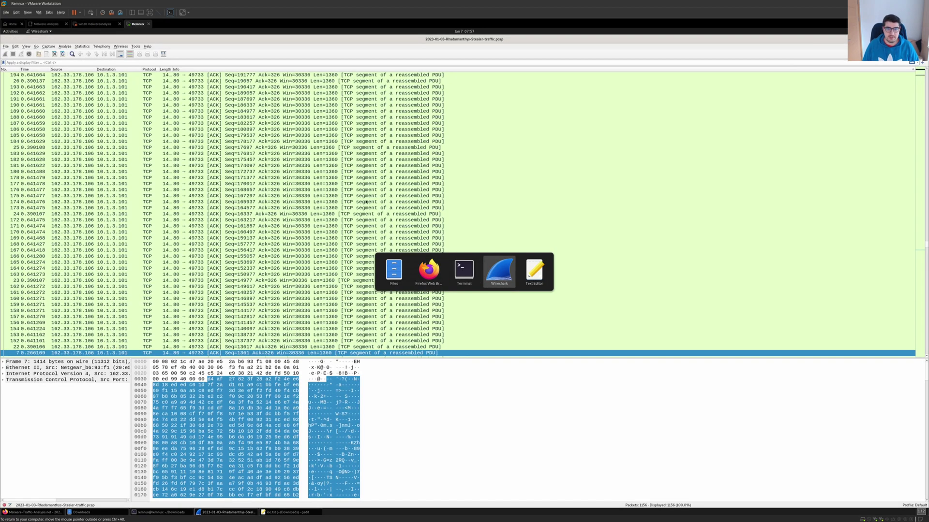
# Step: Quit the old Wireshark session and open 2023-01-03-Rhadamanthys-Stealer-traffic.pcap from Downloads
pyautogui.click(460, 190)
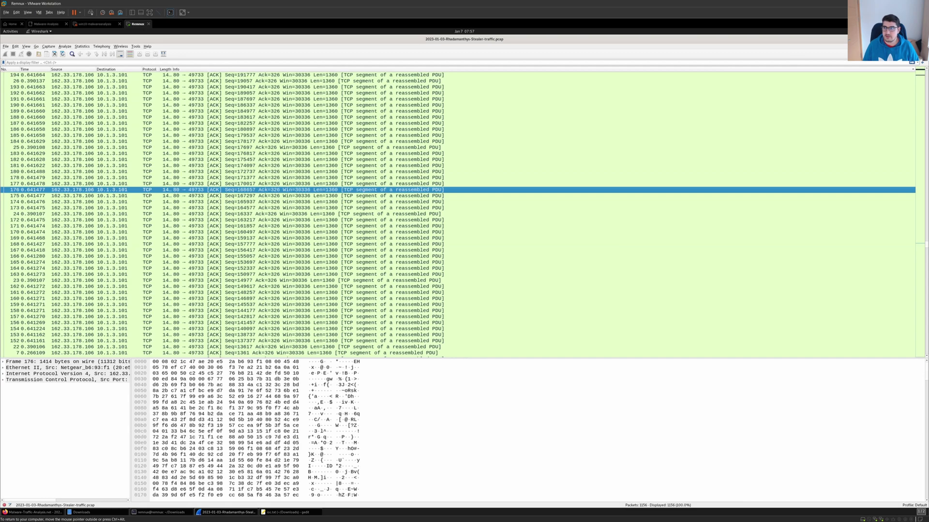
pyautogui.hotkey('ctrl', 'q')
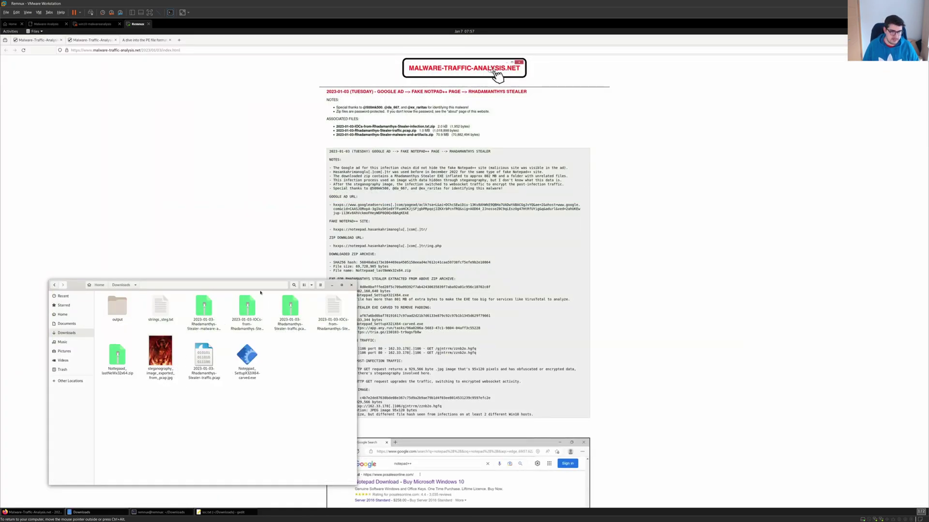
pyautogui.moveTo(327, 285); pyautogui.dragTo(465, 201)
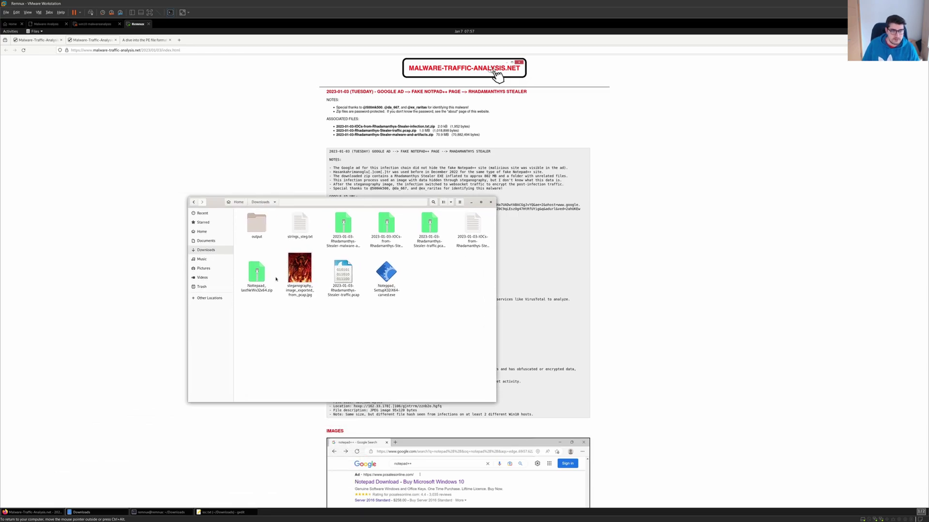
pyautogui.click(342, 281)
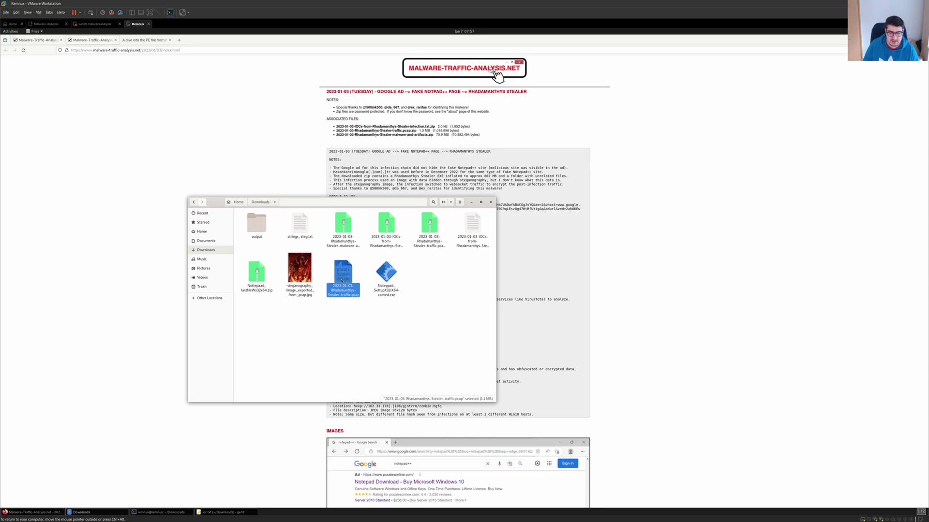
pyautogui.click(347, 313)
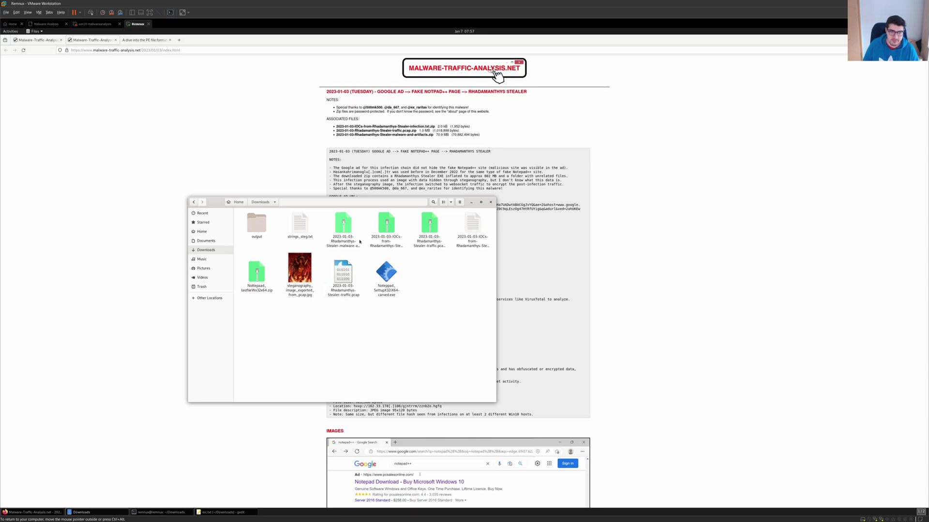
pyautogui.click(339, 279)
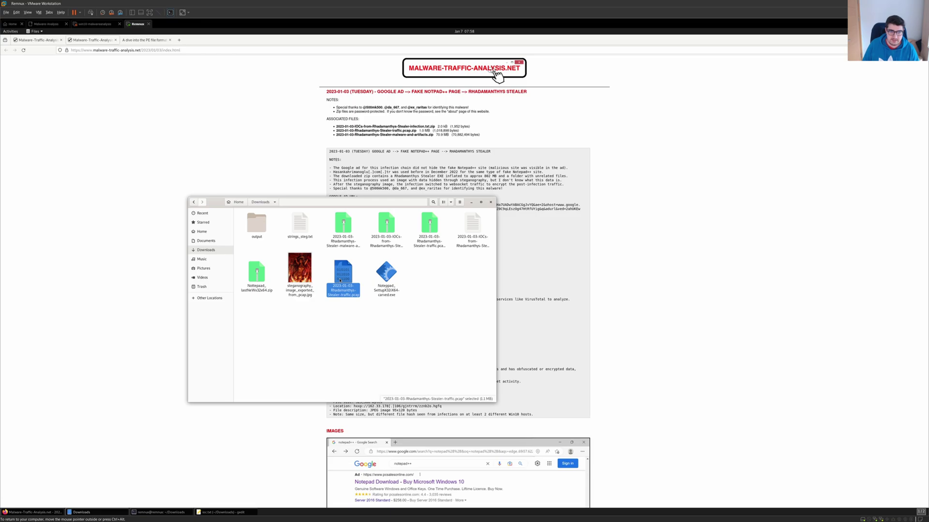
pyautogui.doubleClick(342, 279)
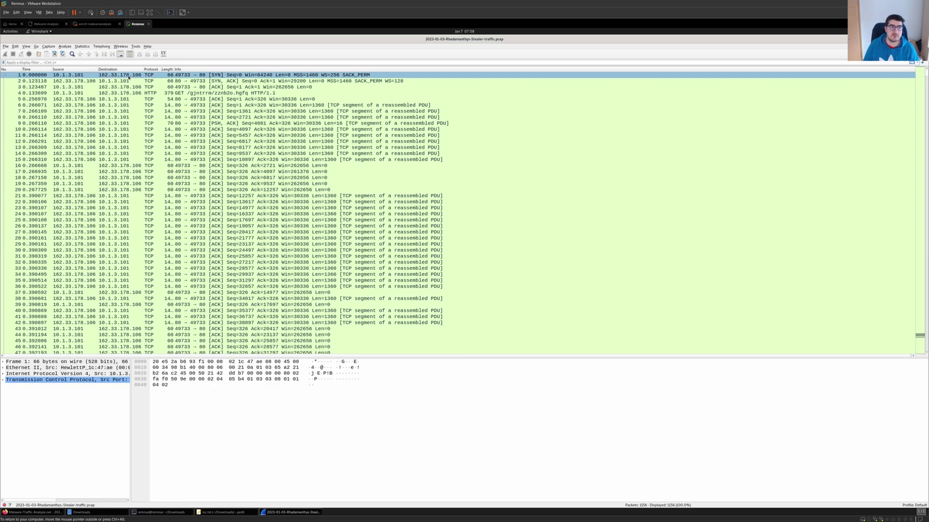
pyautogui.scroll(-6, 149, 172)
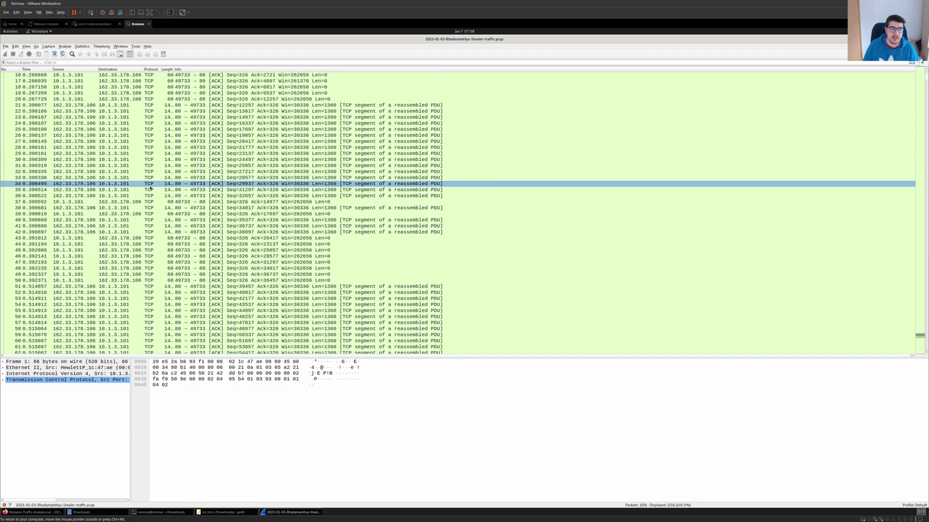
pyautogui.scroll(-2, 149, 184)
pyautogui.scroll(-4, 153, 196)
pyautogui.scroll(-2, 155, 207)
pyautogui.scroll(-3, 159, 209)
pyautogui.scroll(-7, 514, 200)
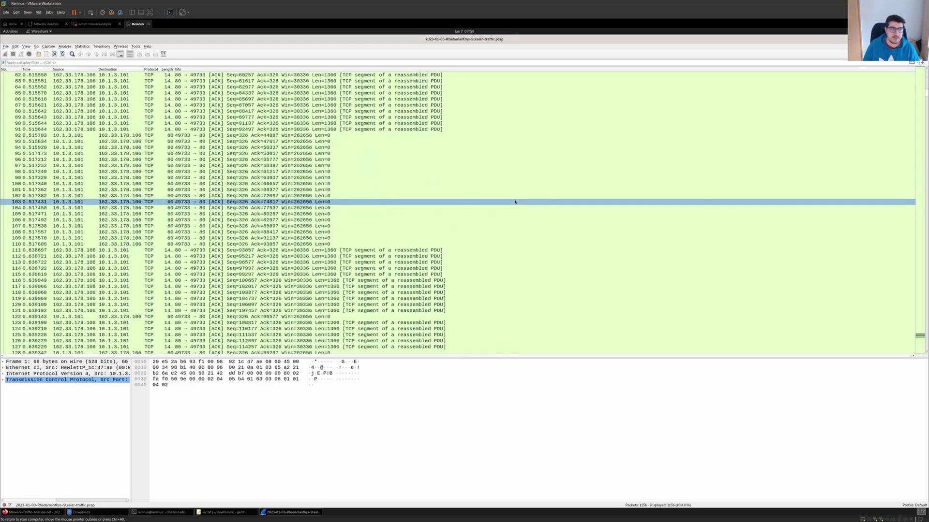
pyautogui.scroll(-8, 515, 202)
pyautogui.scroll(-5, 516, 201)
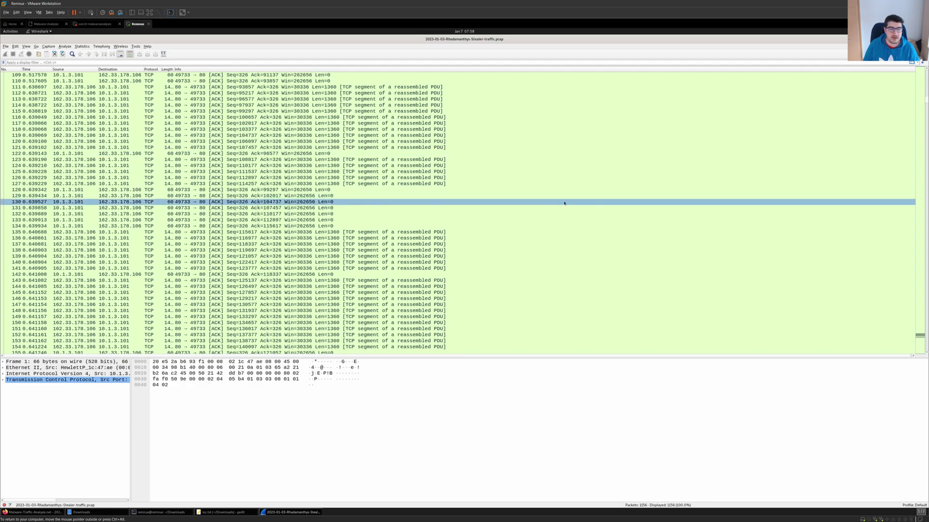
pyautogui.scroll(-4, 564, 201)
pyautogui.scroll(4, 115, 207)
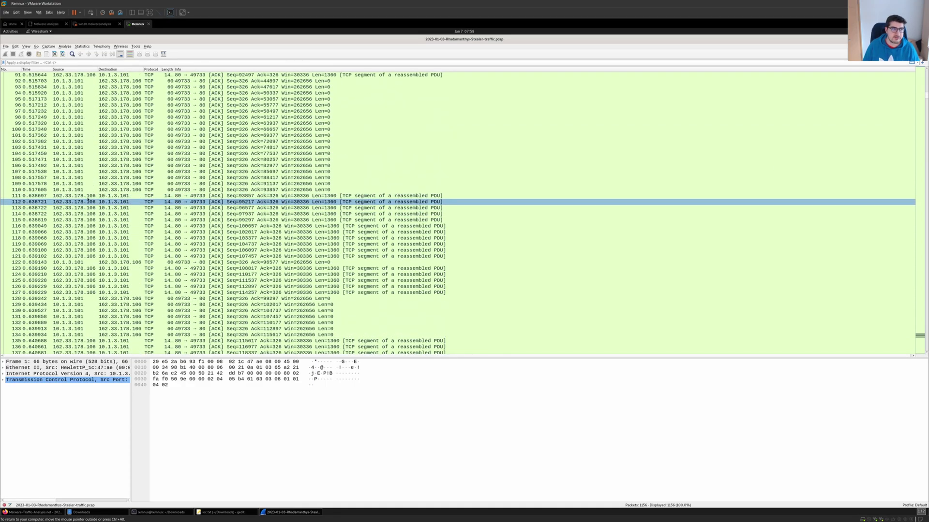
pyautogui.scroll(6, 80, 195)
pyautogui.scroll(6, 110, 149)
pyautogui.scroll(6, 119, 141)
pyautogui.scroll(7, 125, 142)
pyautogui.scroll(5, 126, 142)
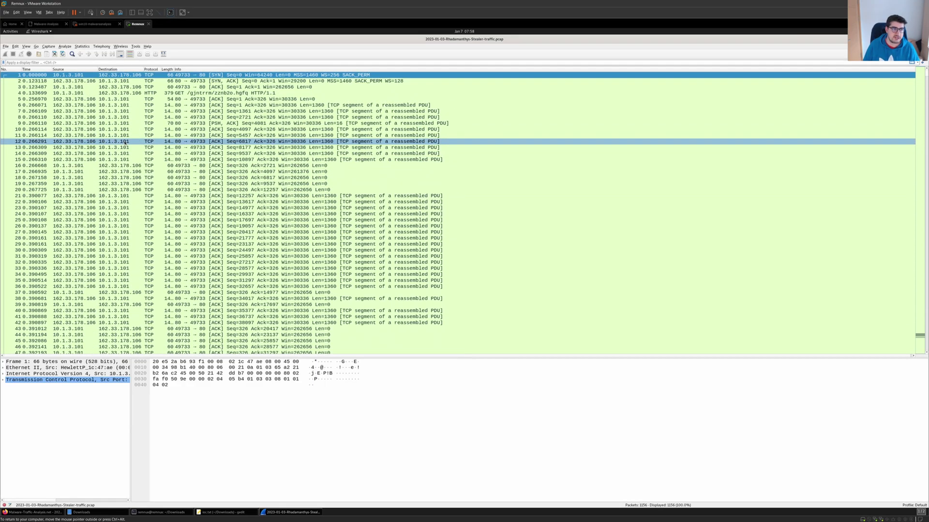
pyautogui.click(82, 47)
pyautogui.moveTo(92, 229)
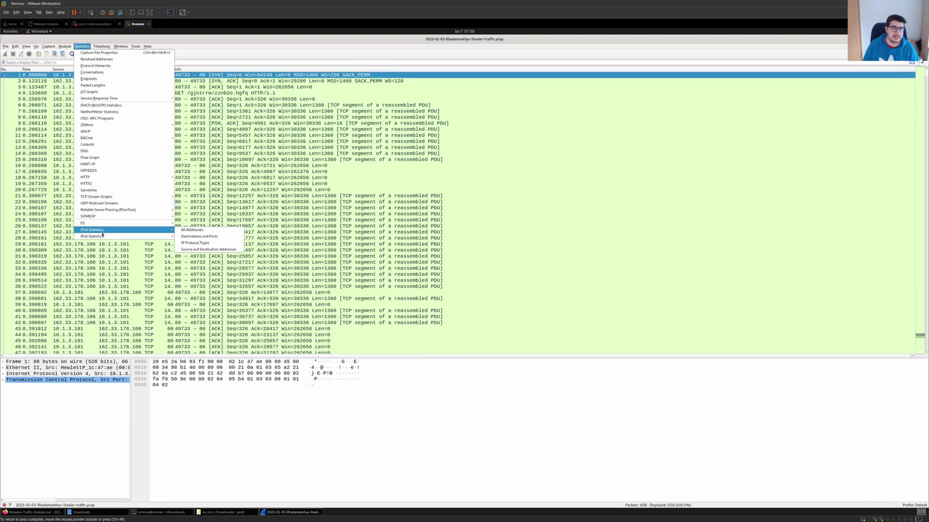
pyautogui.click(180, 230)
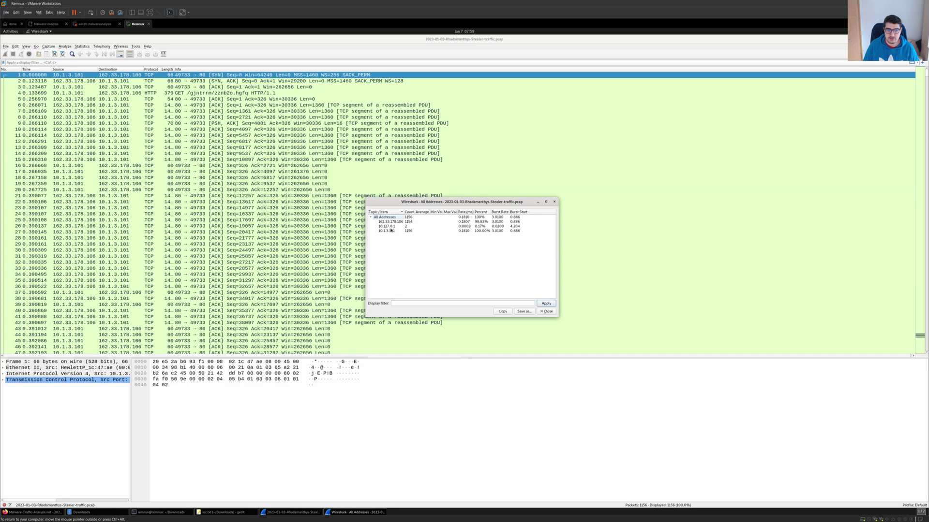
pyautogui.click(389, 230)
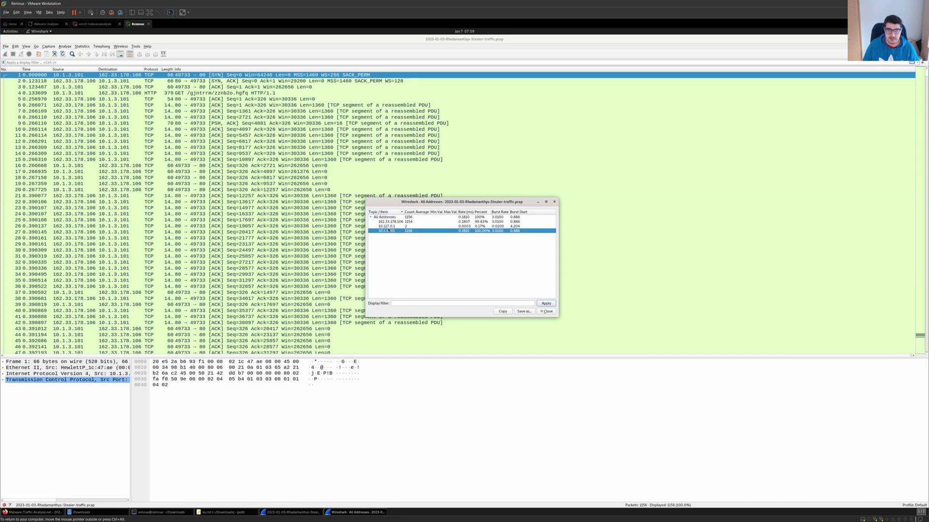
pyautogui.click(389, 226)
pyautogui.click(390, 231)
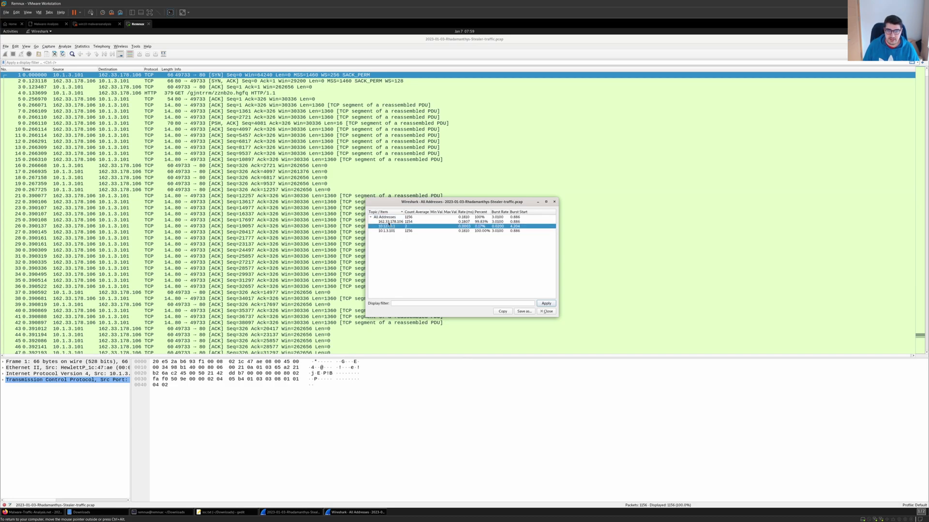
pyautogui.click(389, 222)
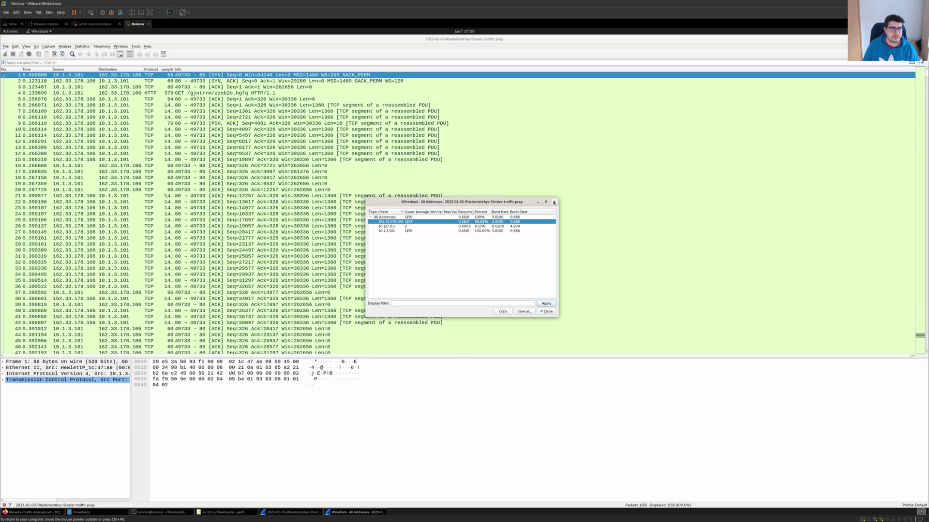
pyautogui.click(553, 203)
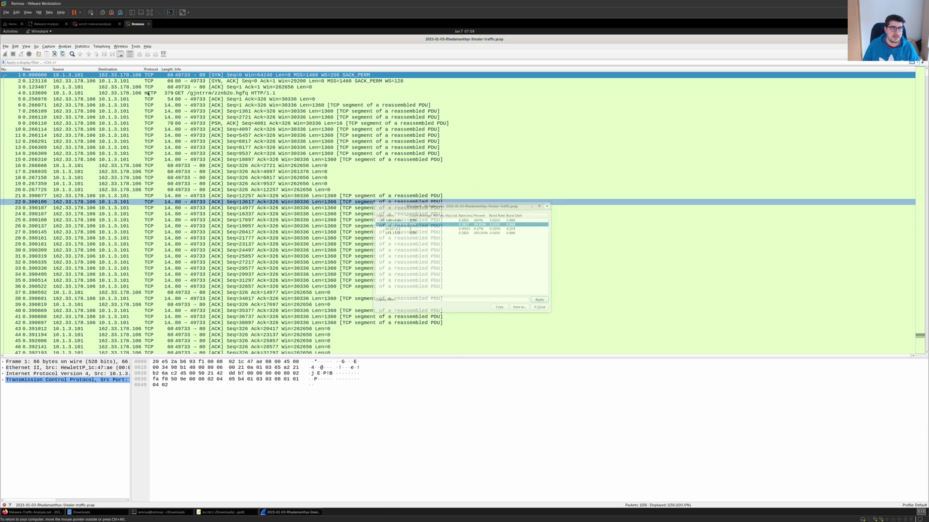
# Step: Apply the http display filter to show the four HTTP packets
pyautogui.click(490, 267)
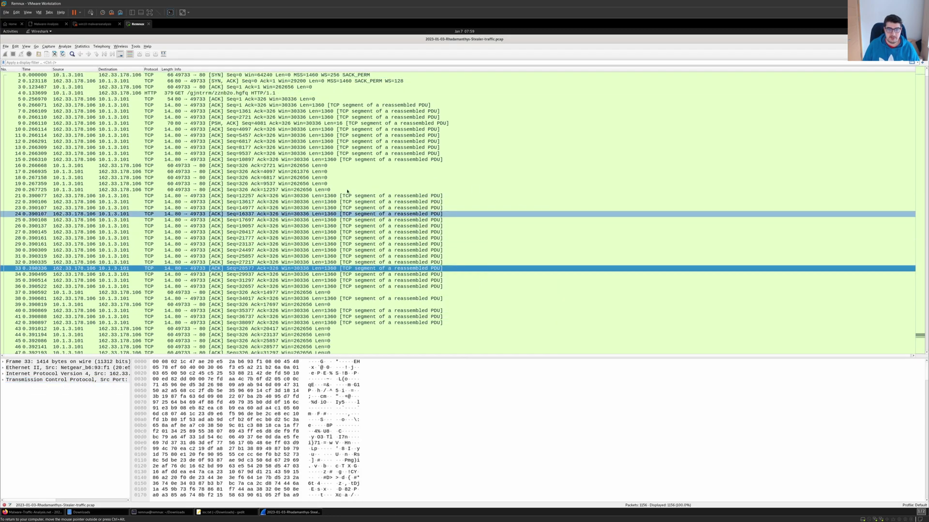
pyautogui.click(155, 93)
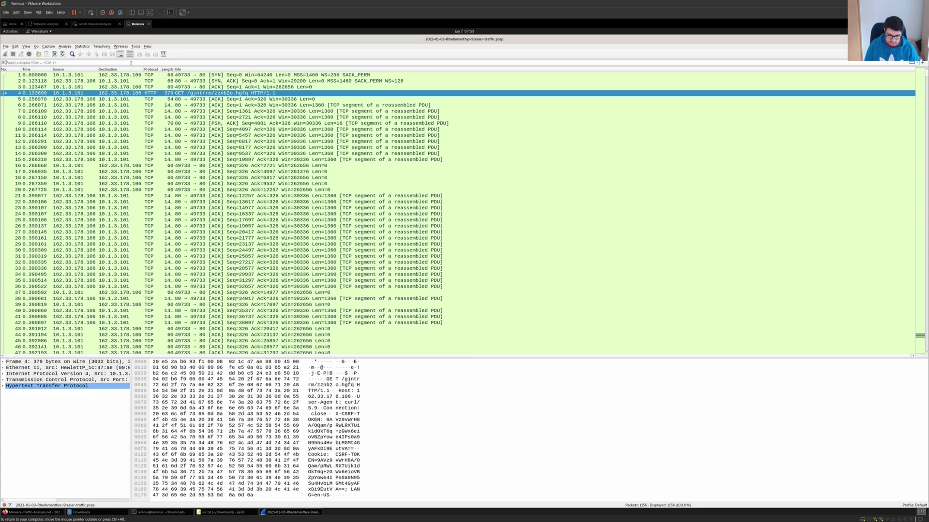
pyautogui.click(131, 64)
pyautogui.write('http')
pyautogui.press('Return')
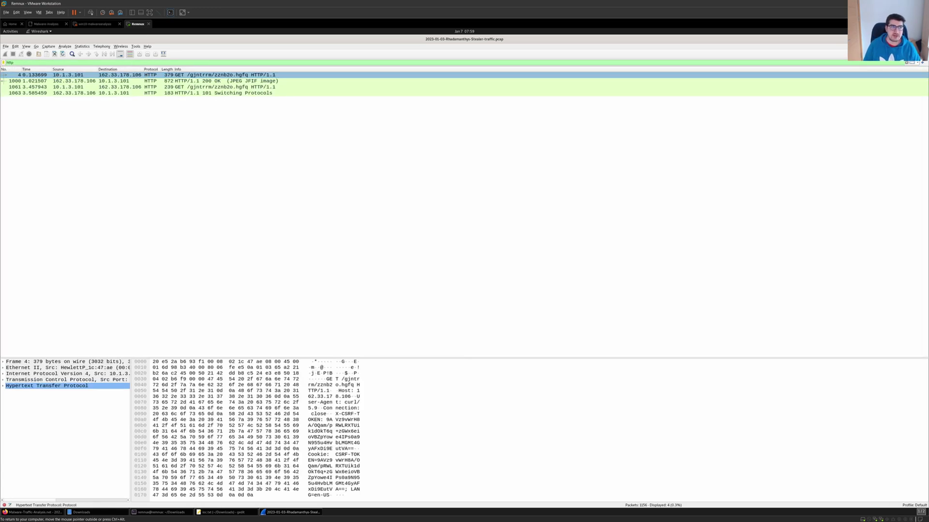
# Step: Open the context menu for the GET /gjntrrm/zznb2o.hgfq request packet and select it
pyautogui.rightClick(141, 75)
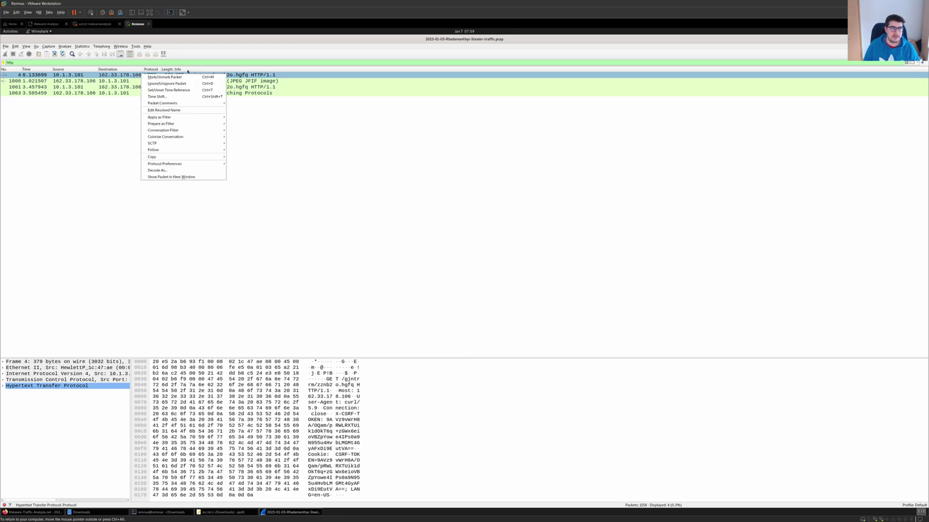
pyautogui.click(246, 128)
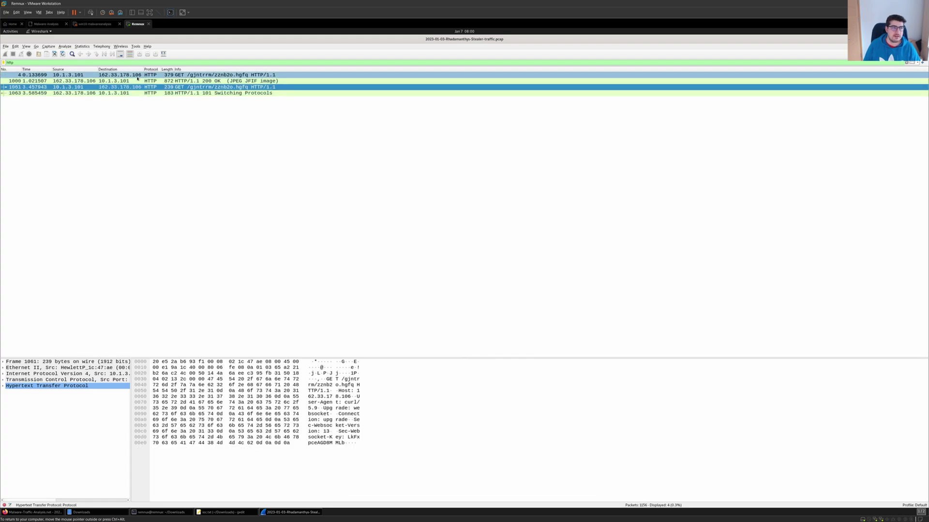
pyautogui.rightClick(136, 76)
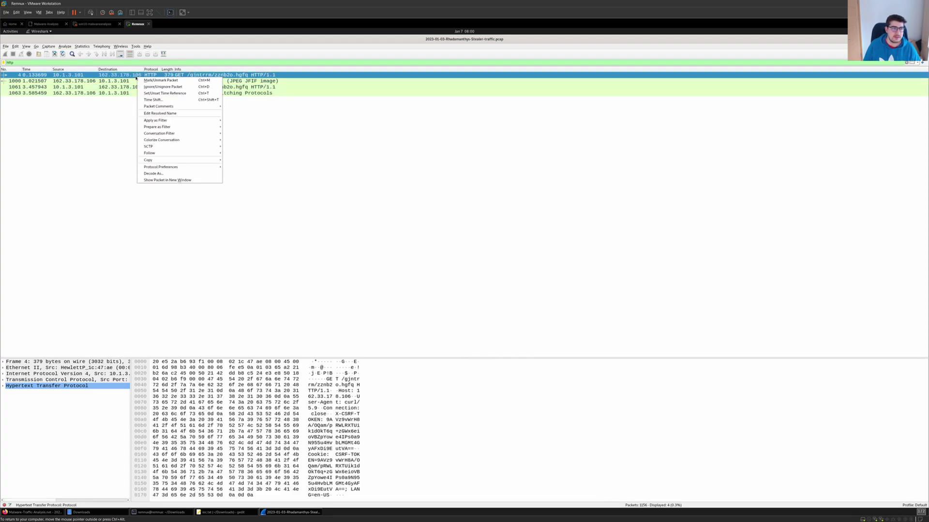
pyautogui.click(266, 113)
pyautogui.keyDown('ctrl'); pyautogui.click(182, 75); pyautogui.keyUp('ctrl')
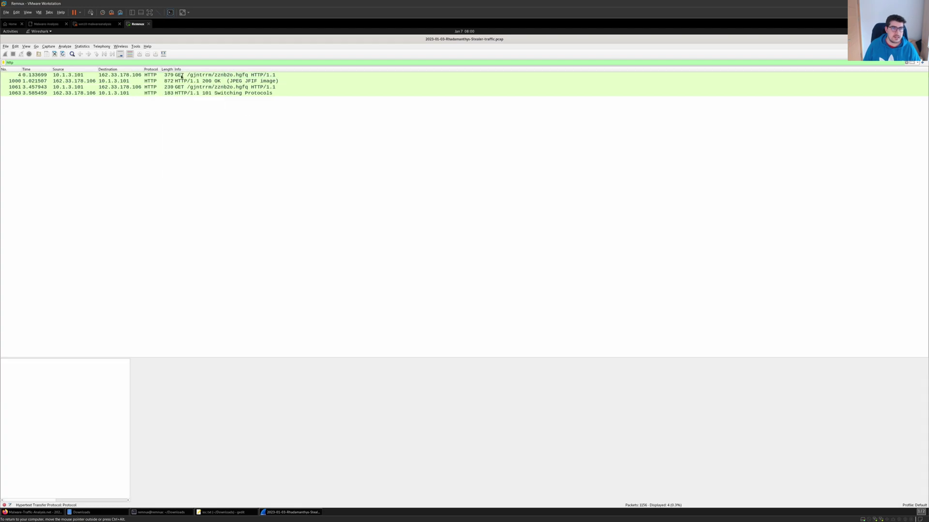
pyautogui.click(230, 75)
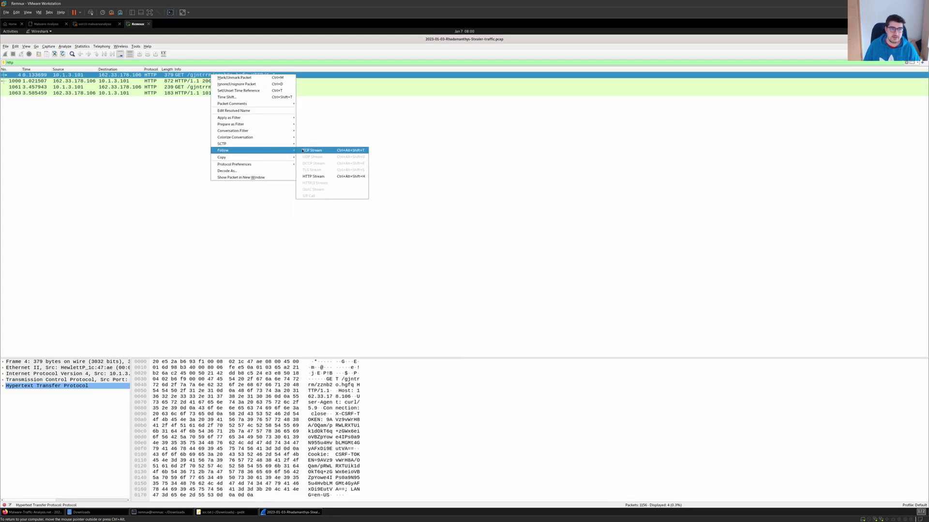
# Step: Follow the GET request's HTTP stream and highlight the JFIF marker in the response
pyautogui.click(313, 177)
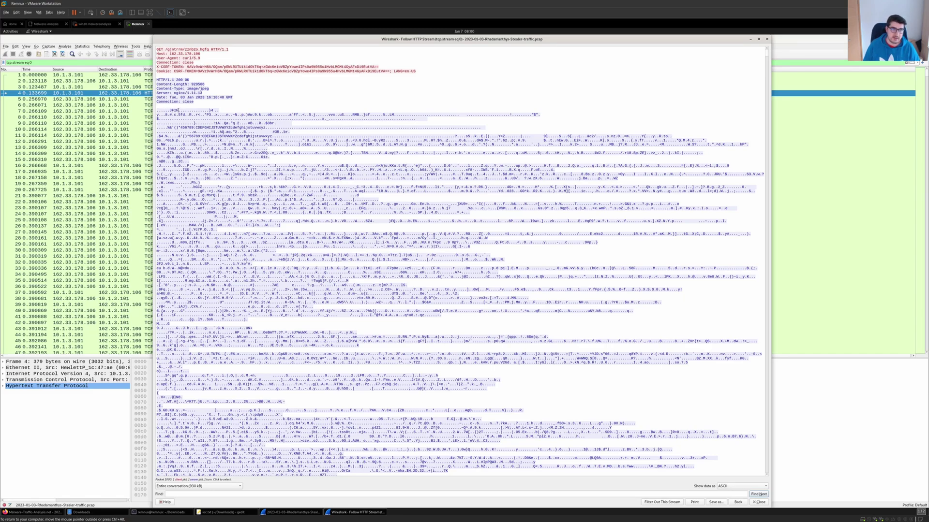
pyautogui.click(168, 110)
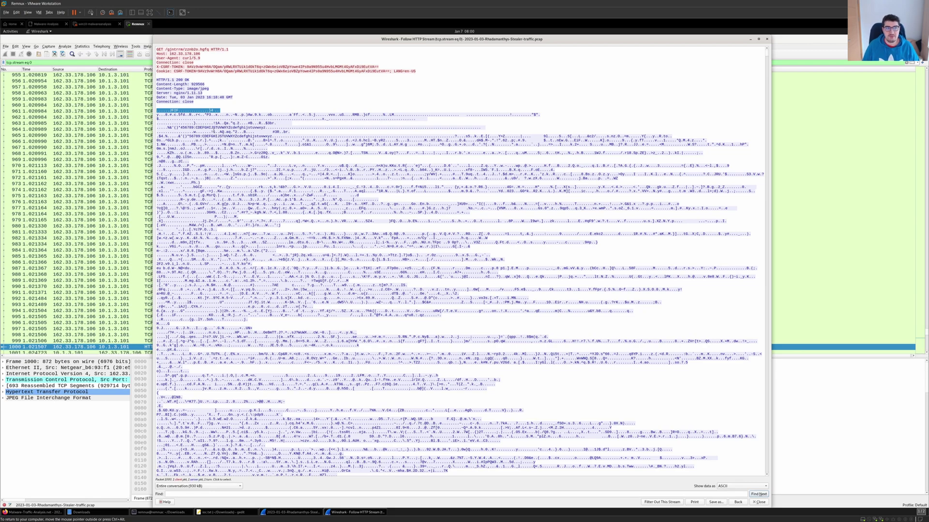
pyautogui.click(170, 110)
pyautogui.moveTo(170, 110); pyautogui.dragTo(180, 110)
pyautogui.click(169, 110)
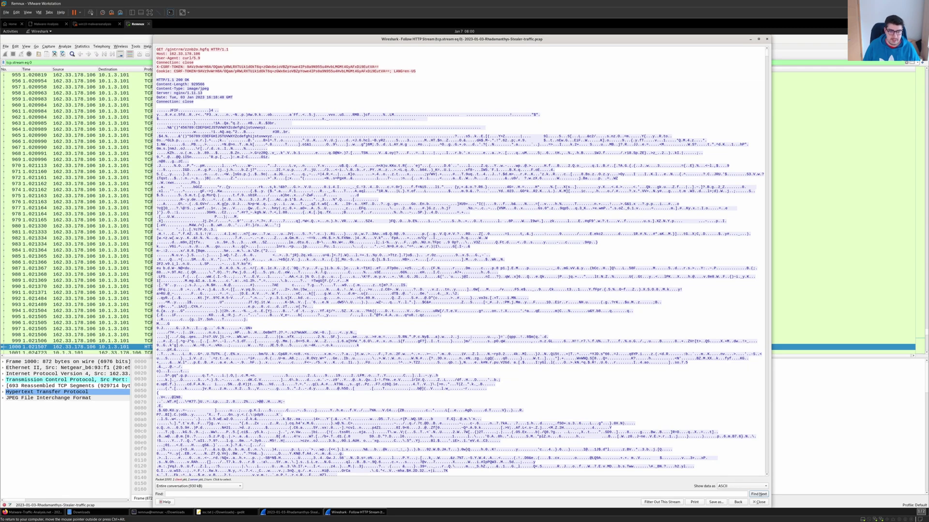
pyautogui.scroll(-3, 459, 262)
pyautogui.scroll(-2, 461, 262)
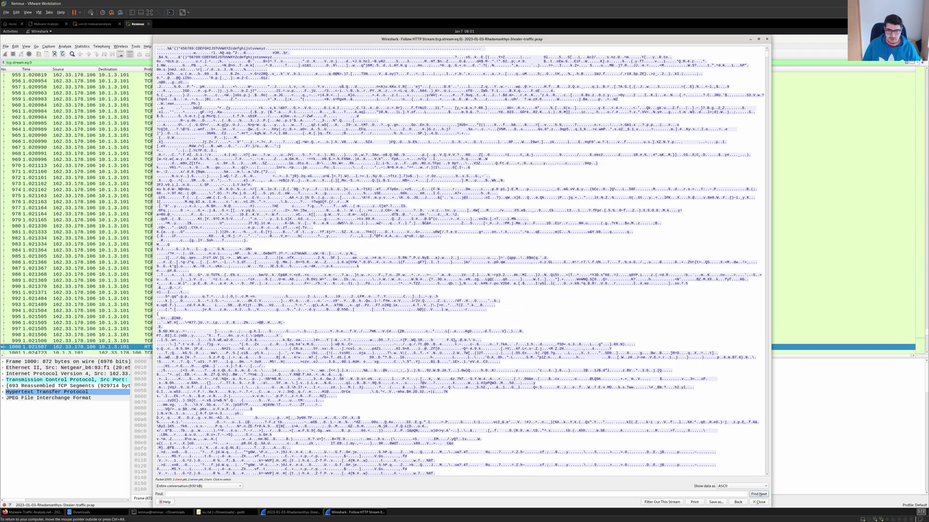
pyautogui.scroll(-2, 737, 217)
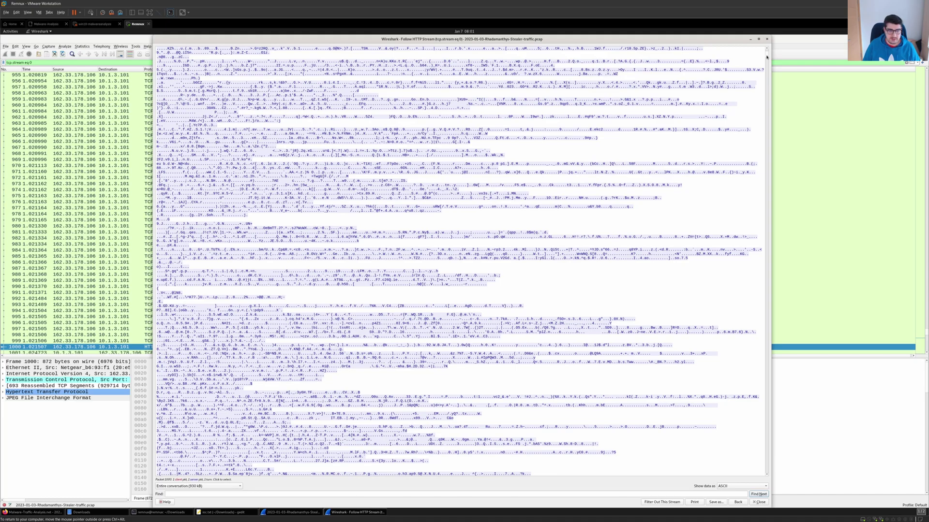
pyautogui.moveTo(766, 61); pyautogui.dragTo(760, 323)
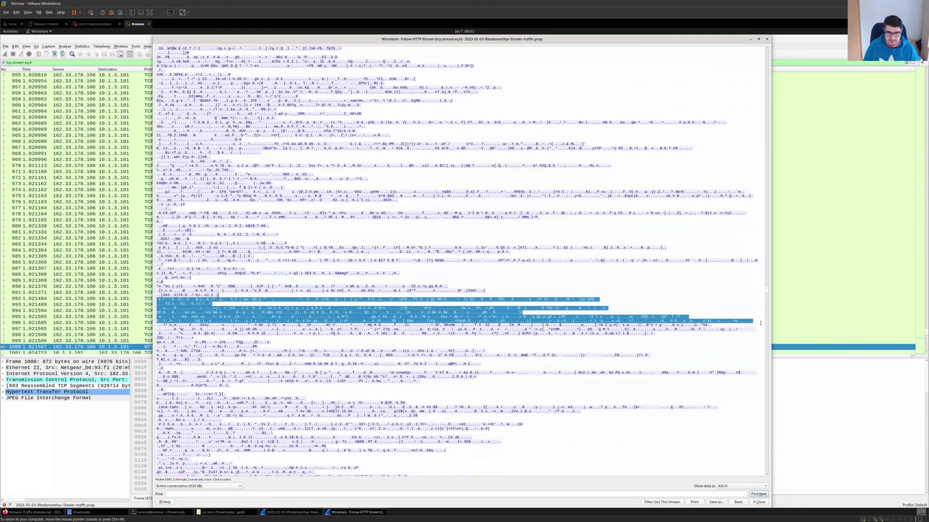
pyautogui.click(660, 338)
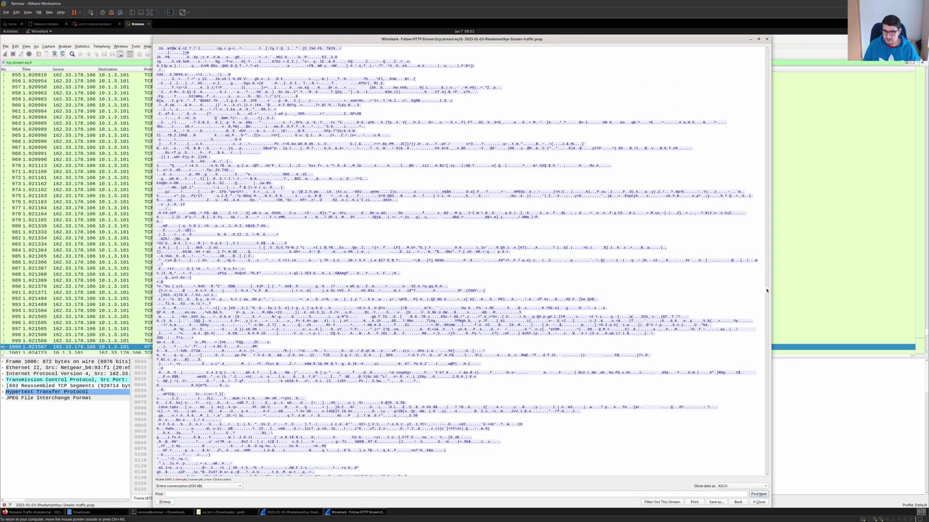
pyautogui.moveTo(766, 291); pyautogui.dragTo(765, 462)
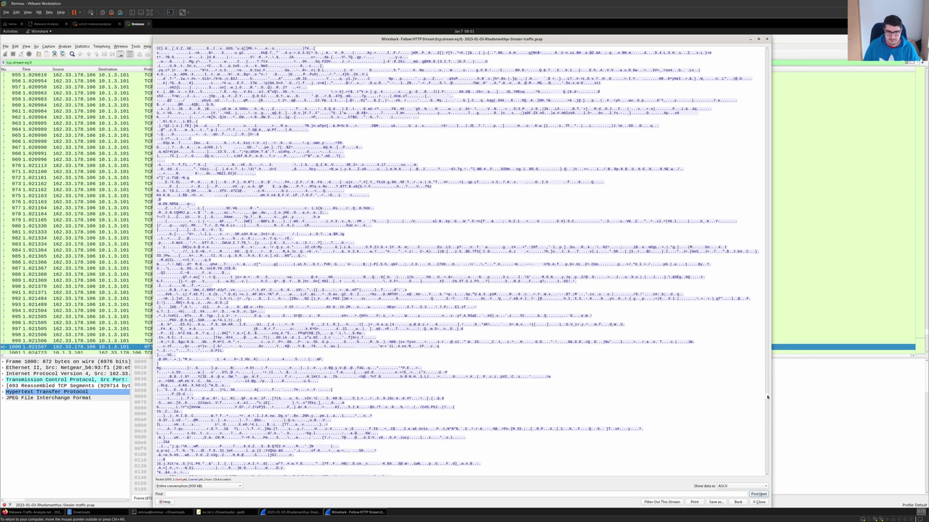
pyautogui.moveTo(766, 398); pyautogui.dragTo(764, 465)
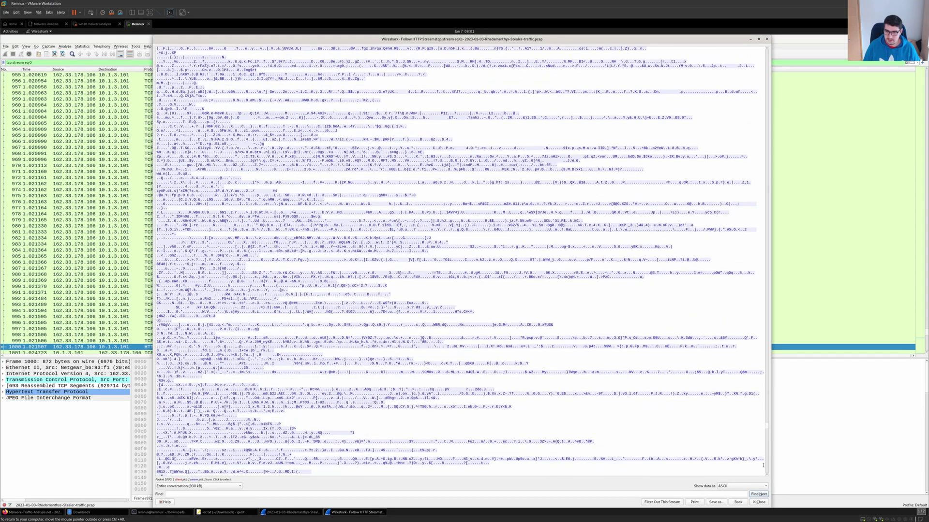
pyautogui.moveTo(767, 430); pyautogui.dragTo(766, 457)
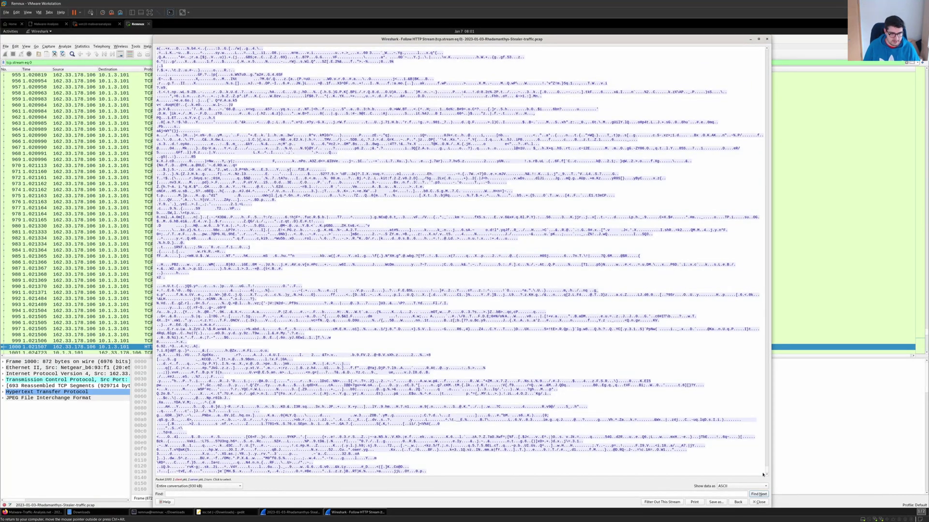
pyautogui.scroll(-5, 763, 473)
pyautogui.scroll(-5, 763, 473)
pyautogui.scroll(-5, 763, 473)
pyautogui.scroll(-5, 763, 473)
# Step: Scroll the stream and highlight server address 162.33.178.106 in the Host header
pyautogui.moveTo(767, 471); pyautogui.dragTo(767, 48)
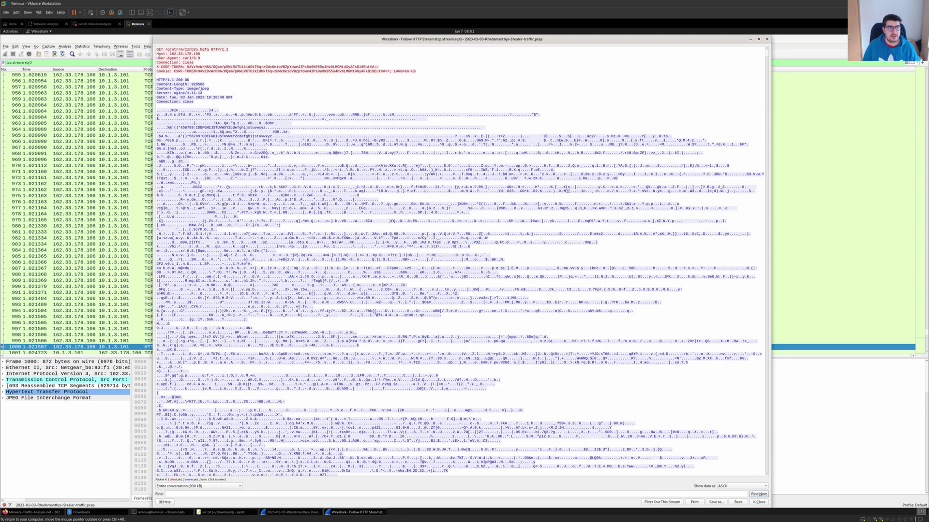
pyautogui.click(105, 76)
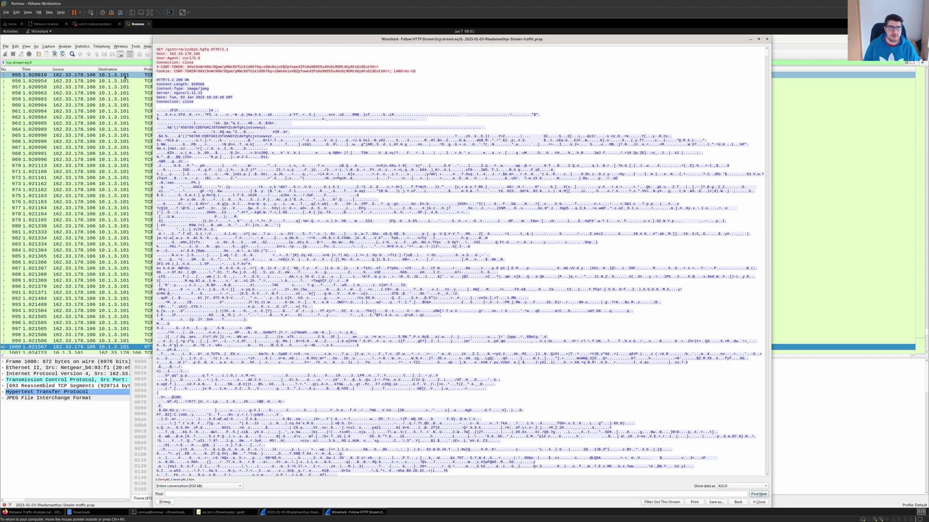
pyautogui.click(171, 57)
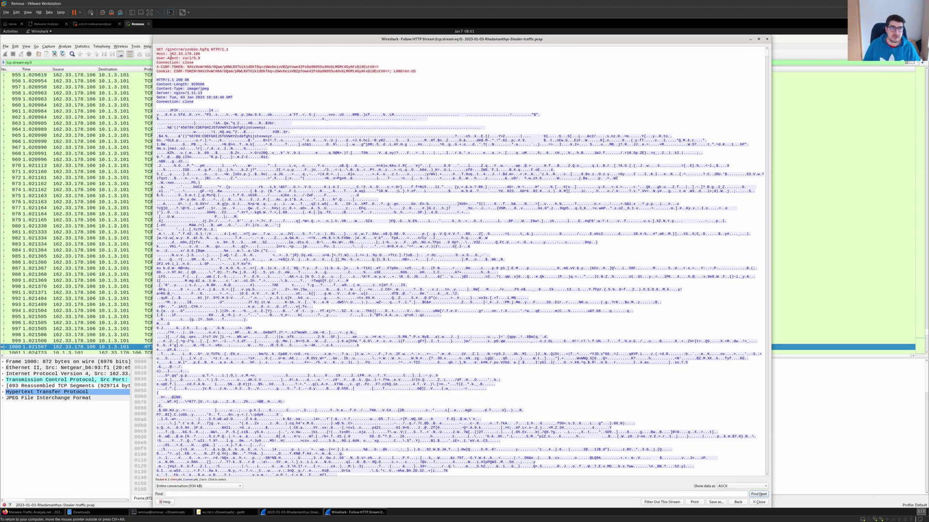
pyautogui.moveTo(180, 54); pyautogui.dragTo(200, 54)
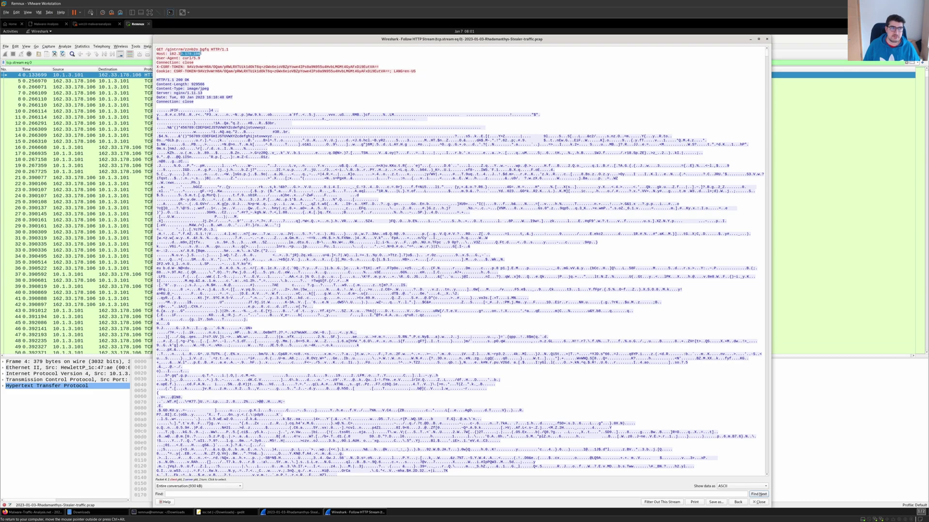
pyautogui.click(196, 54)
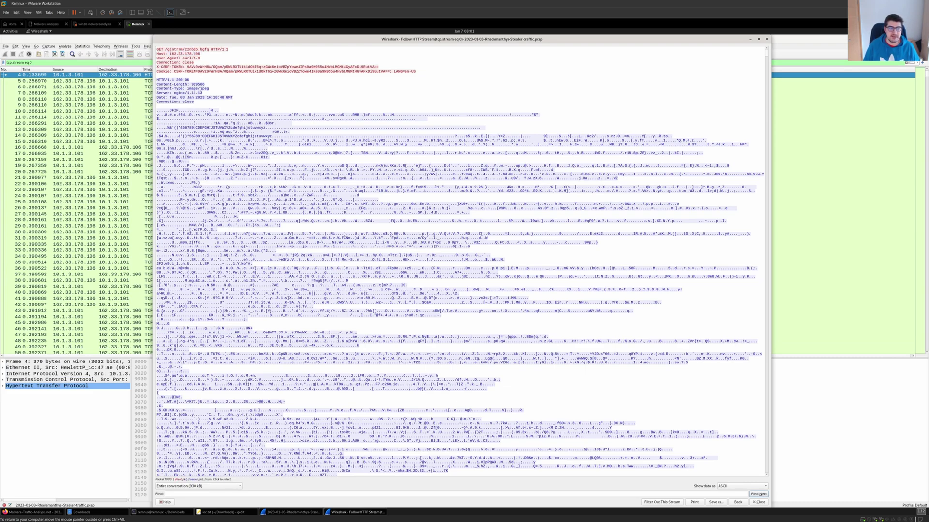
# Step: Enter IP 162.33.178.106 as the first line of ioc.txt and begin a second line
pyautogui.click(221, 512)
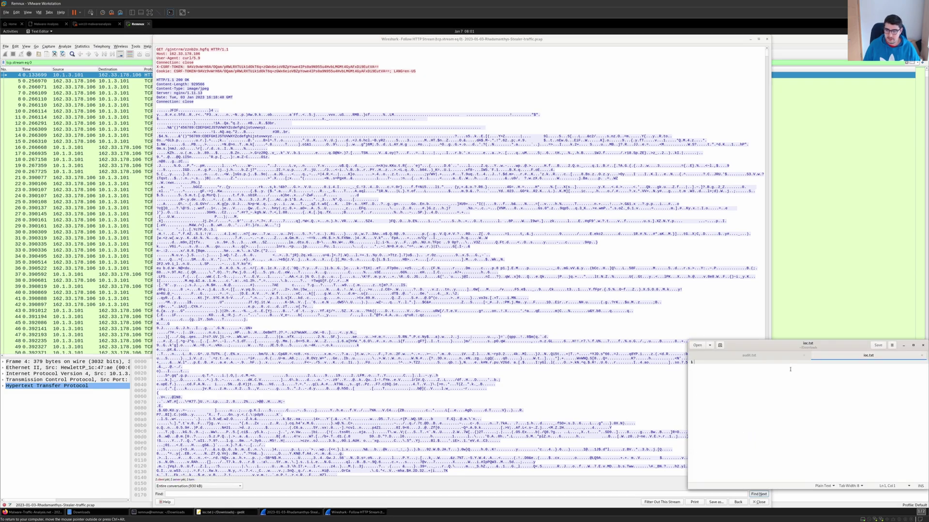
pyautogui.write('JPG')
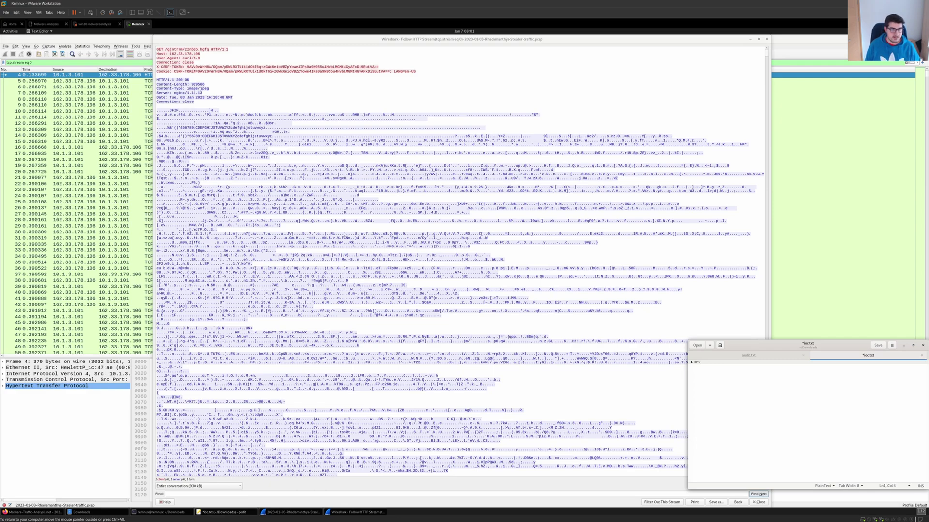
pyautogui.write(' 162')
pyautogui.press('Return')
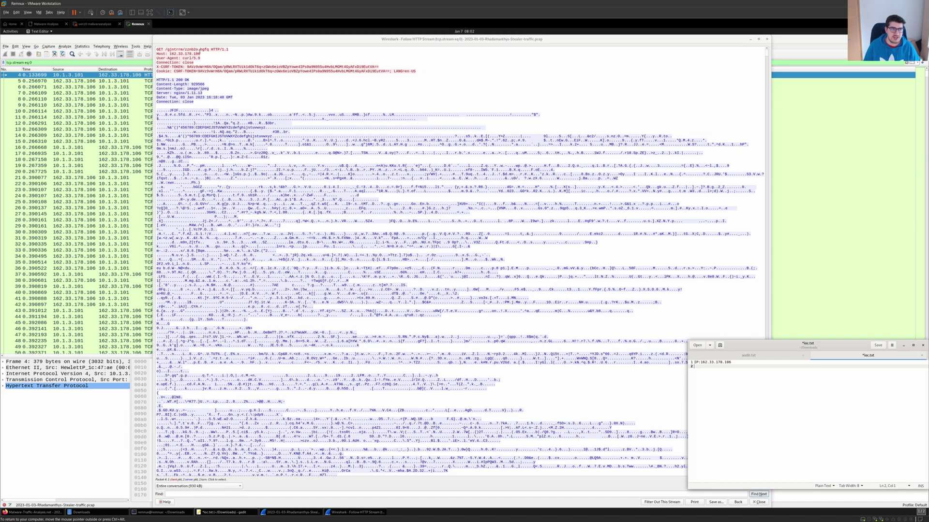
# Step: Close the HTTP stream window and return to the packet list
pyautogui.click(719, 487)
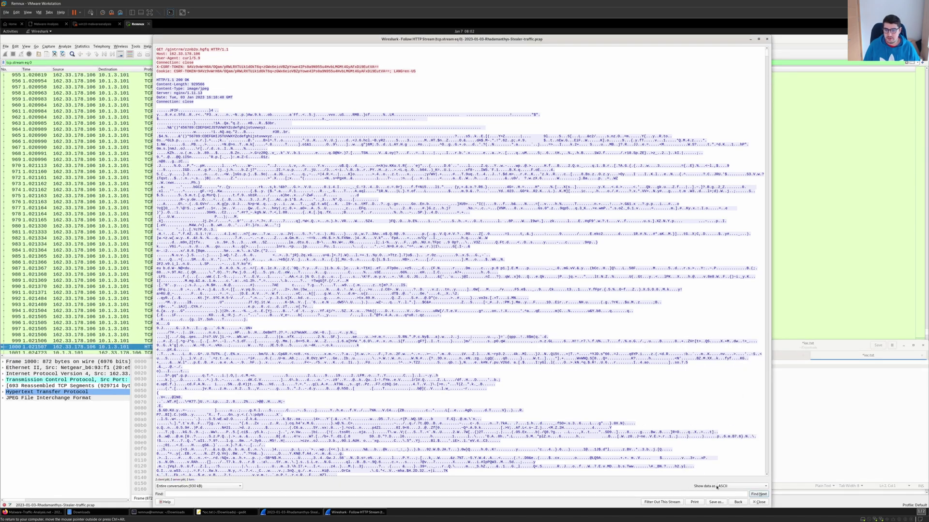
pyautogui.click(754, 503)
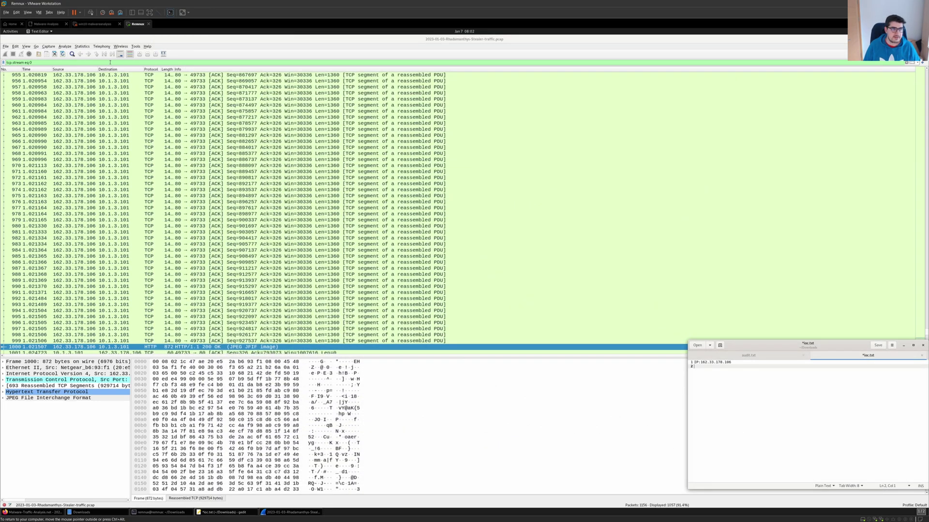
pyautogui.hotkey('alt', 'Tab')
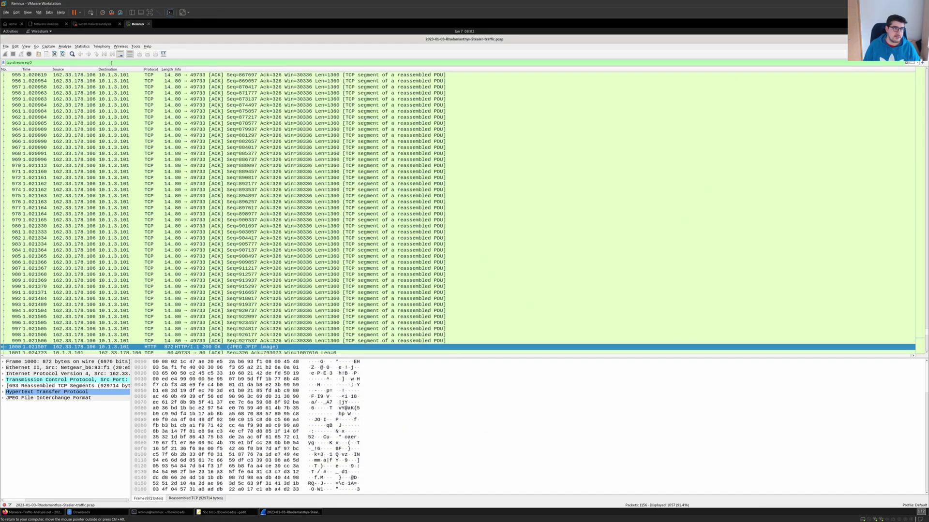
# Step: Replace the tcp.stream eq 0 filter with dns, find no packets, then clear the filter
pyautogui.click(110, 63)
pyautogui.hotkey('ctrl', 'a')
pyautogui.press('BackSpace')
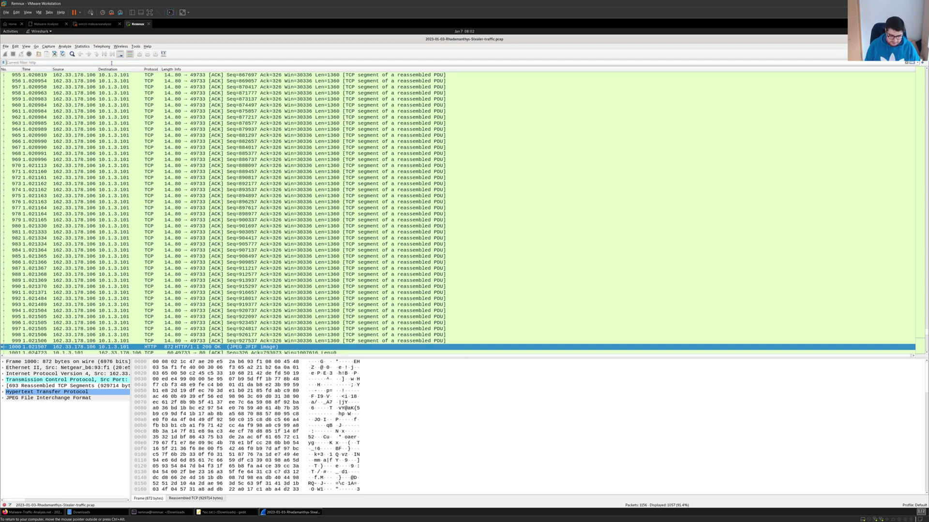
pyautogui.write('dns')
pyautogui.press('Return')
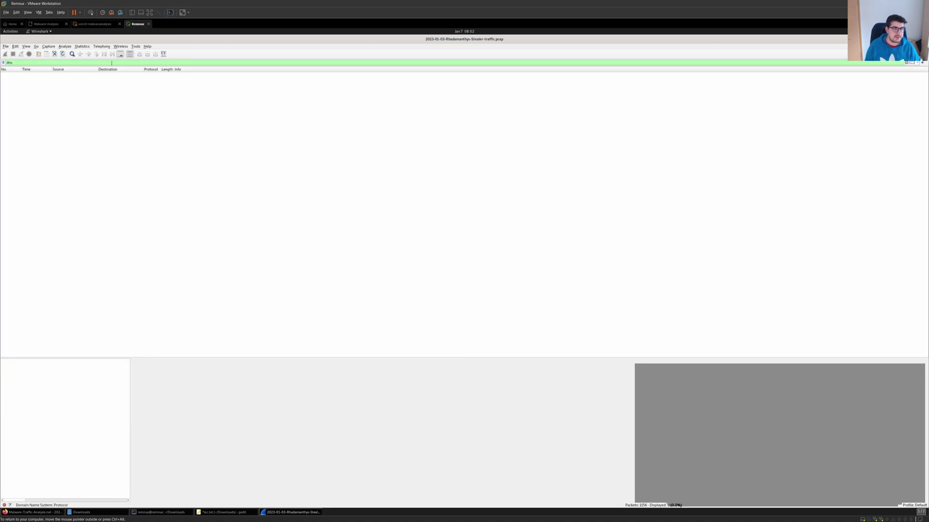
pyautogui.hotkey('ctrl', 'a')
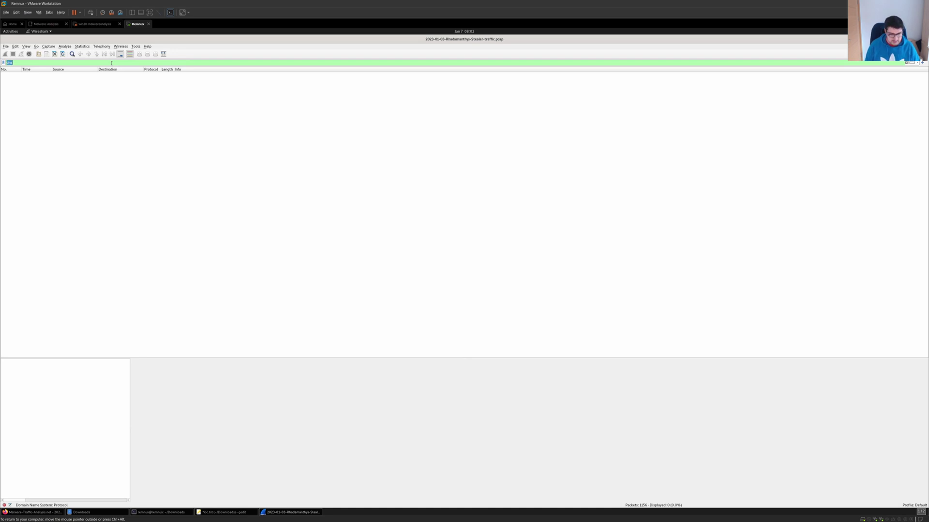
pyautogui.press('BackSpace')
pyautogui.press('Return')
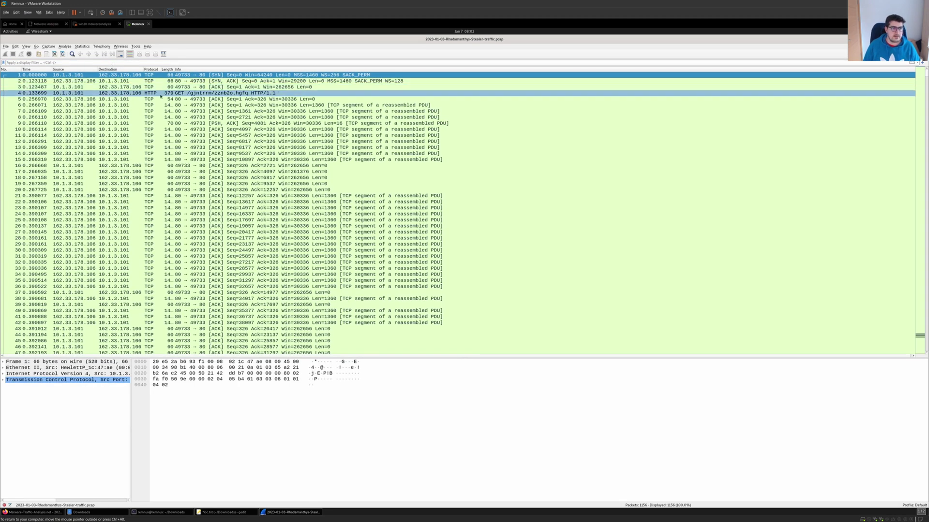
# Step: Inspect frames 17 through 20, then return to the analysis write-up
pyautogui.click(173, 165)
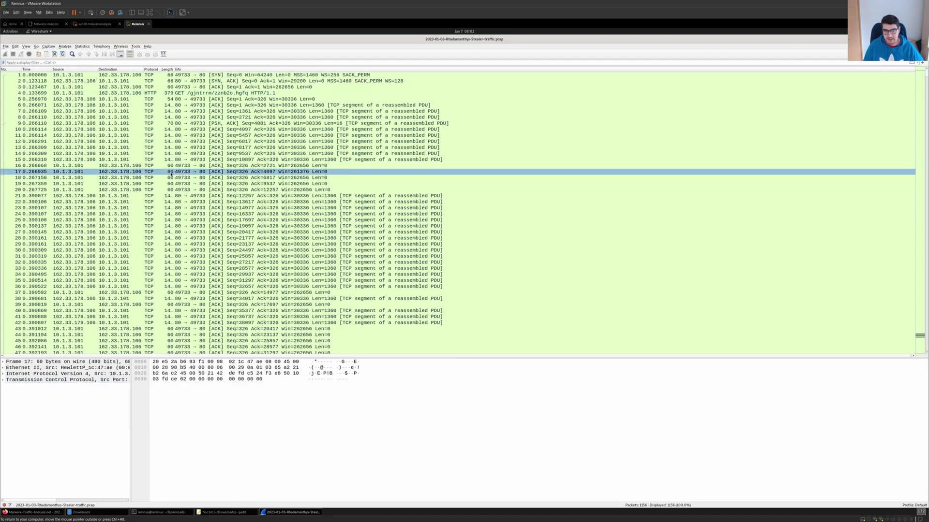
pyautogui.click(170, 178)
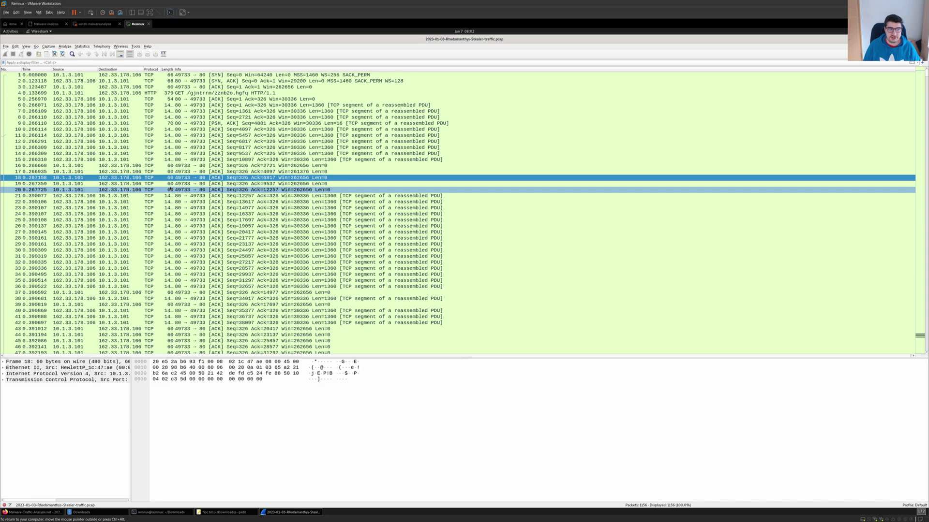
pyautogui.click(169, 184)
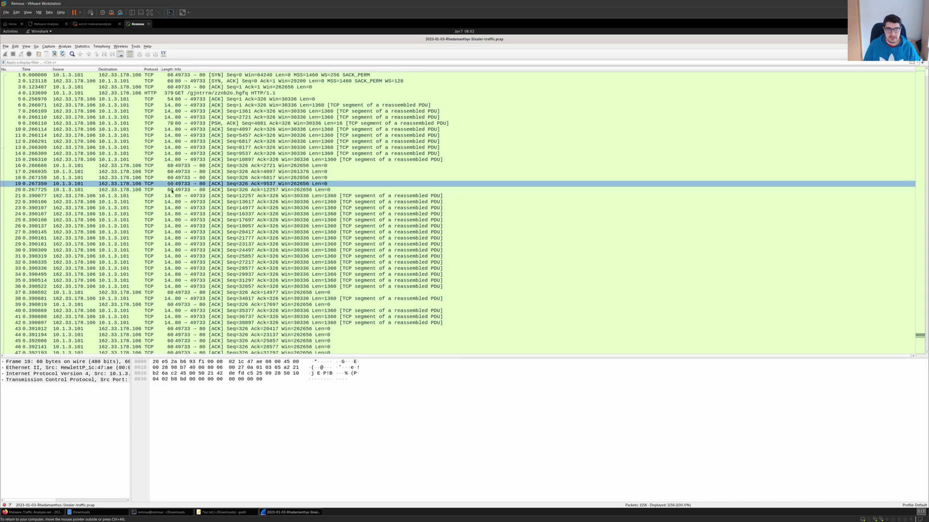
pyautogui.click(237, 190)
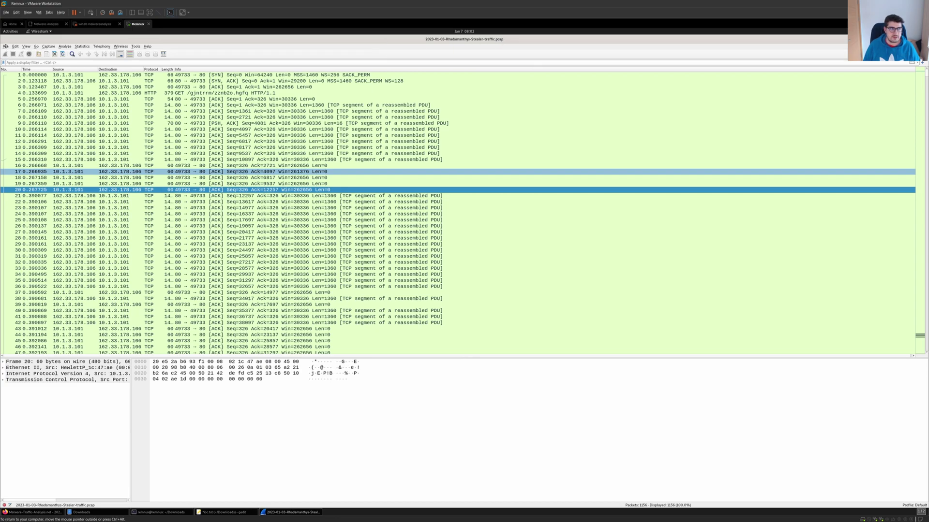
pyautogui.hotkey('alt', 'Tab')
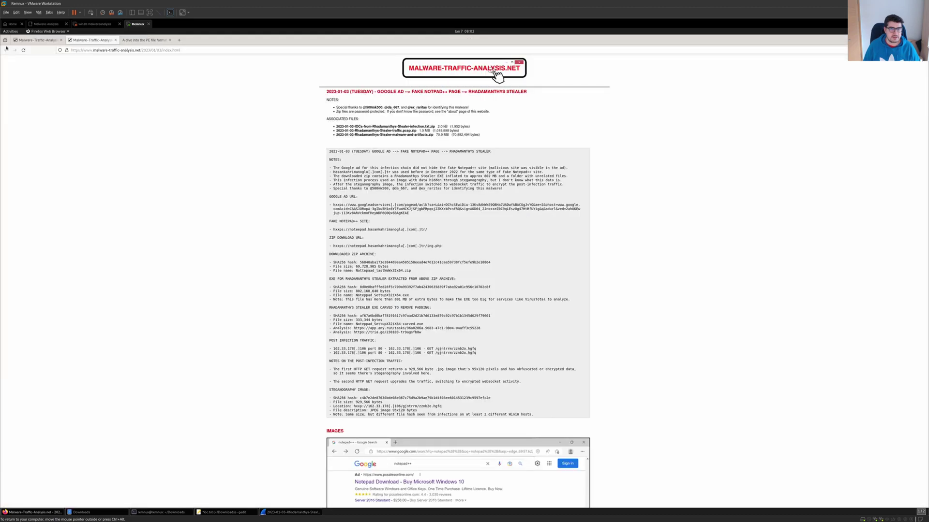
# Step: Export HTTP objects and preview the 929 kB zznb2o.hgfq JPEG from packet 1000
pyautogui.hotkey('alt', 'Tab')
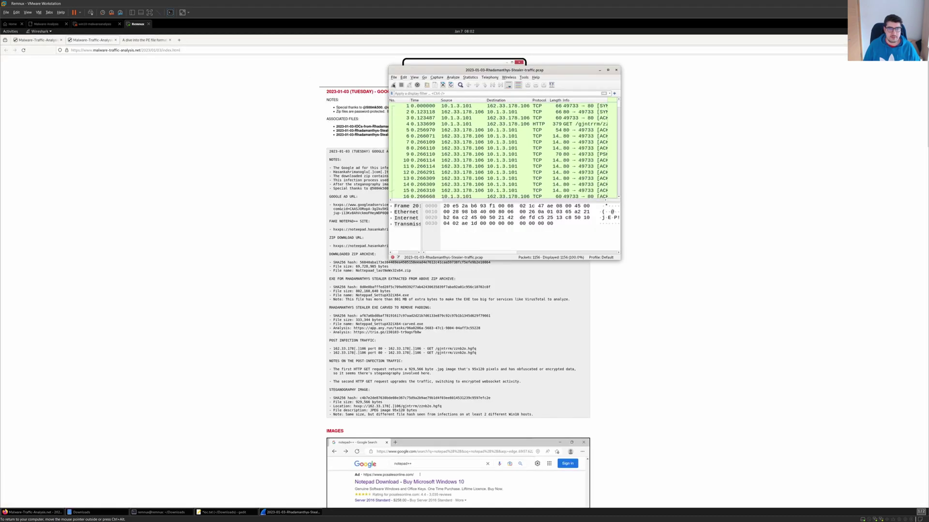
pyautogui.click(394, 77)
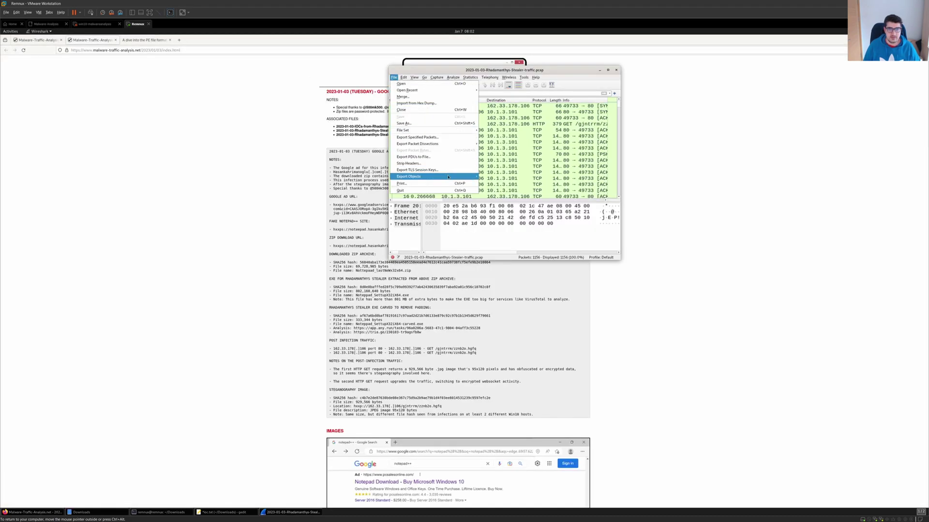
pyautogui.moveTo(432, 177)
pyautogui.click(499, 185)
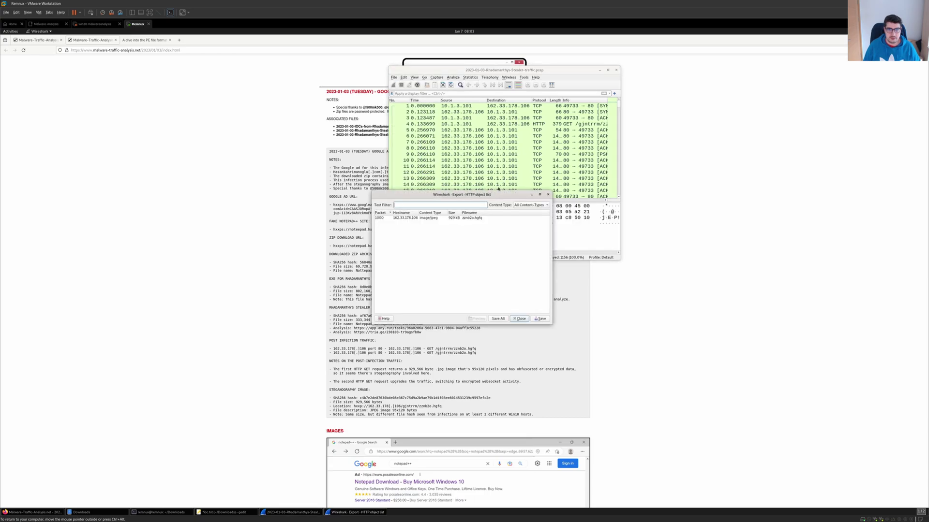
pyautogui.click(450, 218)
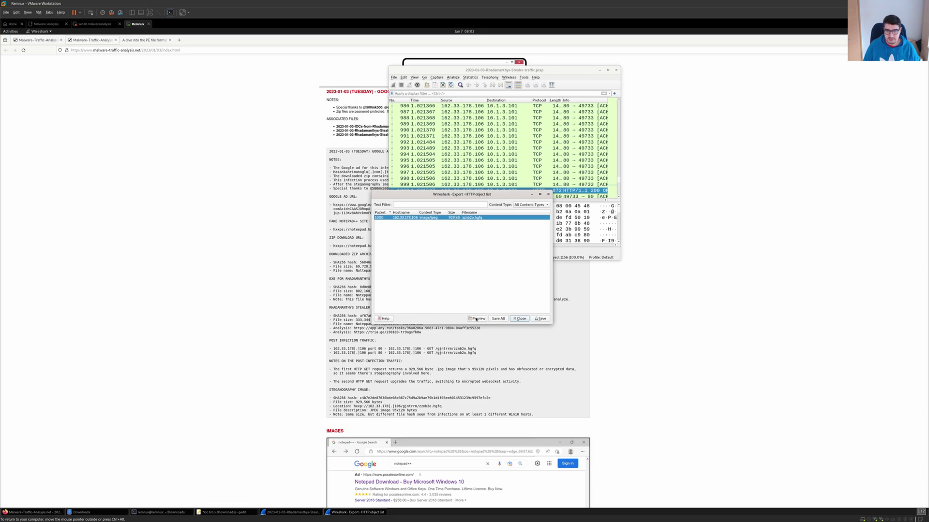
pyautogui.click(476, 319)
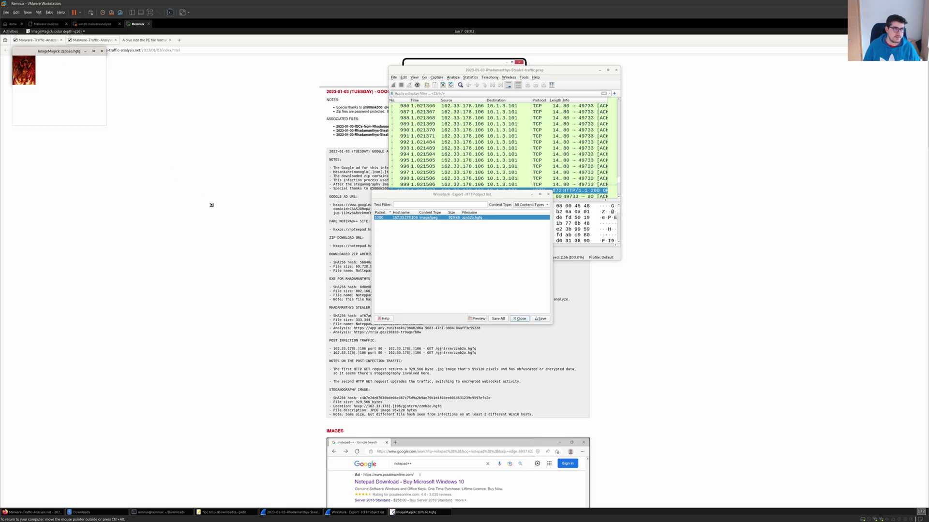
pyautogui.click(209, 204)
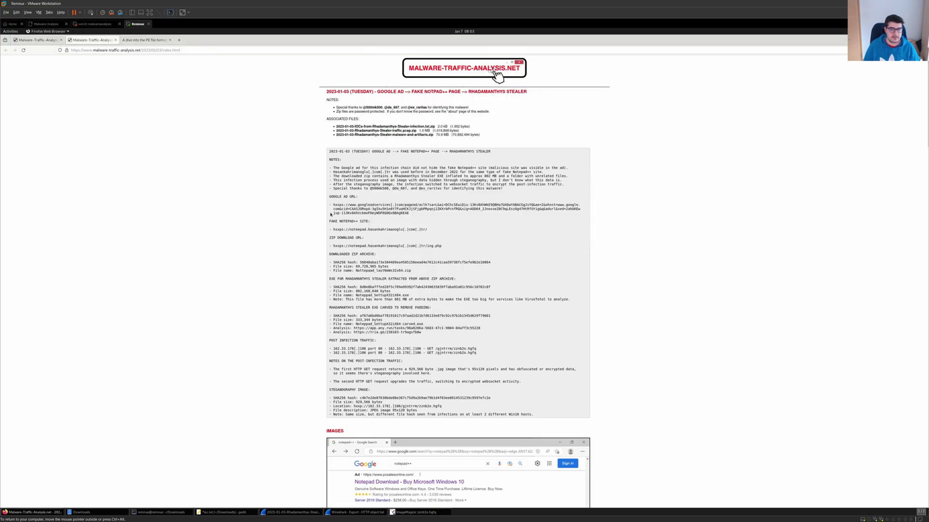
pyautogui.hotkey('alt', 'Tab')
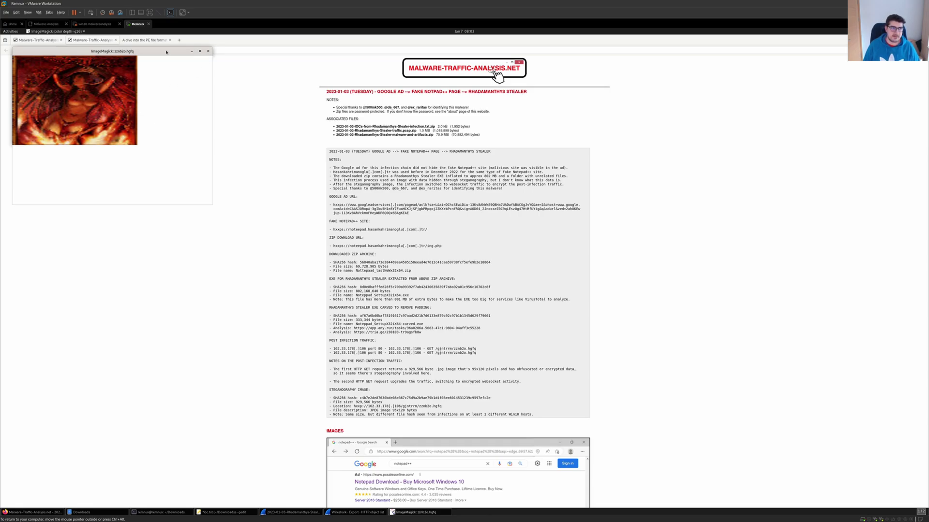
pyautogui.click(164, 69)
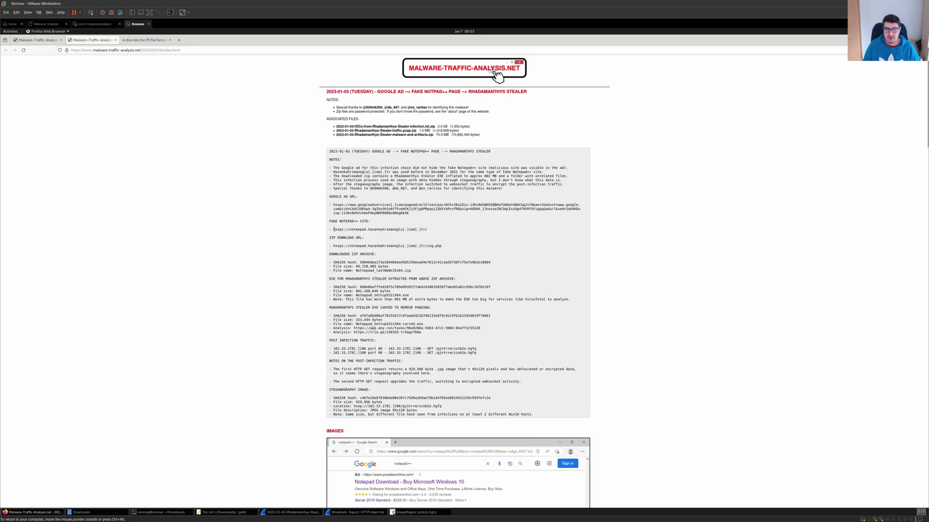
pyautogui.moveTo(335, 229); pyautogui.dragTo(377, 229)
pyautogui.click(378, 230)
pyautogui.moveTo(429, 231); pyautogui.dragTo(365, 230)
pyautogui.click(229, 249)
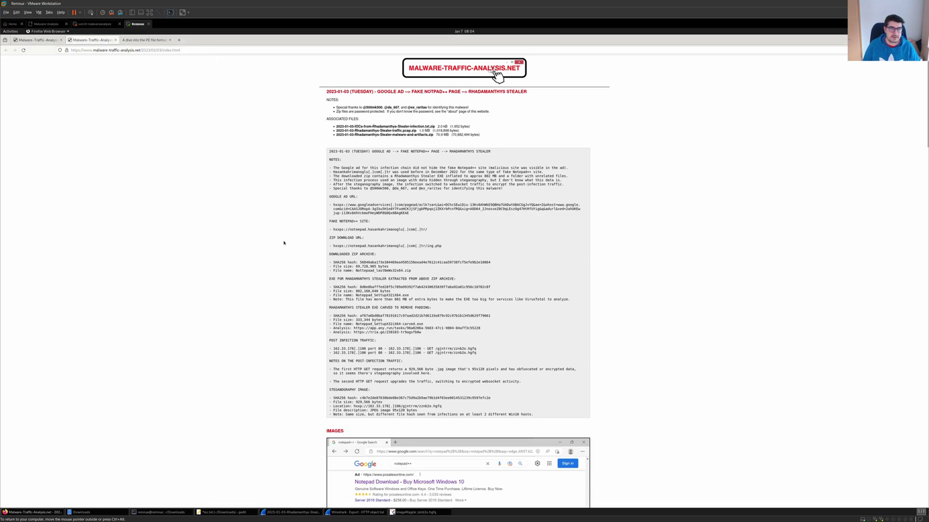
# Step: Check the malware-and-artifacts zip's properties, showing a size of 70.9 MB
pyautogui.hotkey('alt', 'Tab')
pyautogui.hotkey('alt', 'Tab')
pyautogui.hotkey('alt', 'Tab')
pyautogui.hotkey('alt', 'Tab')
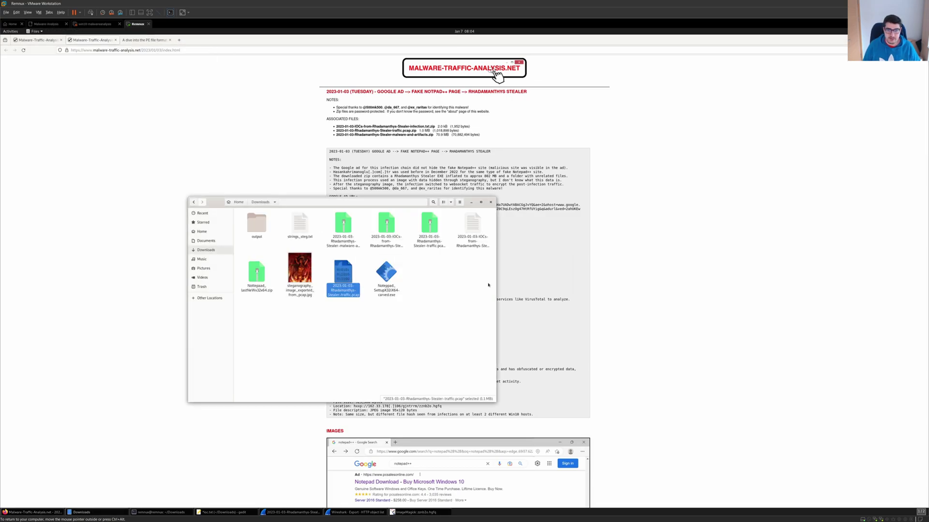
pyautogui.click(344, 231)
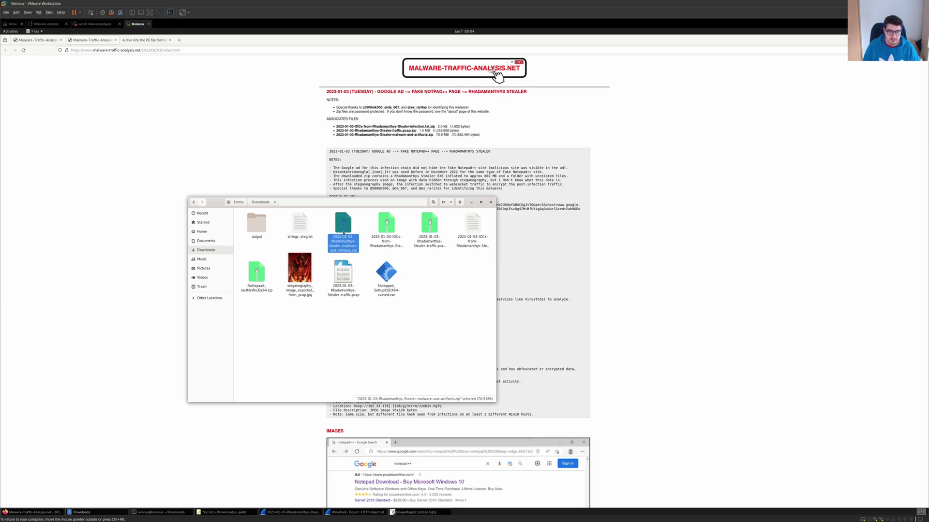
pyautogui.click(386, 224)
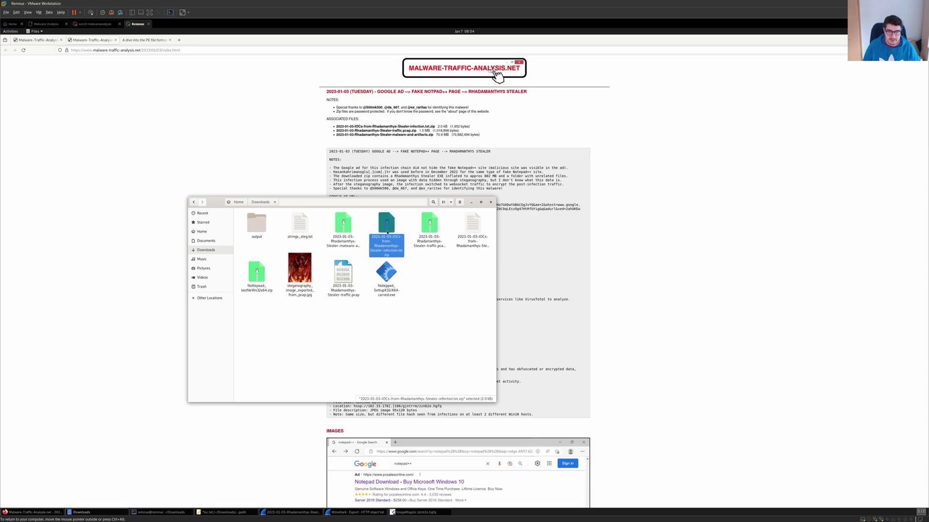
pyautogui.click(429, 225)
pyautogui.click(343, 226)
pyautogui.rightClick(340, 231)
pyautogui.press('Up')
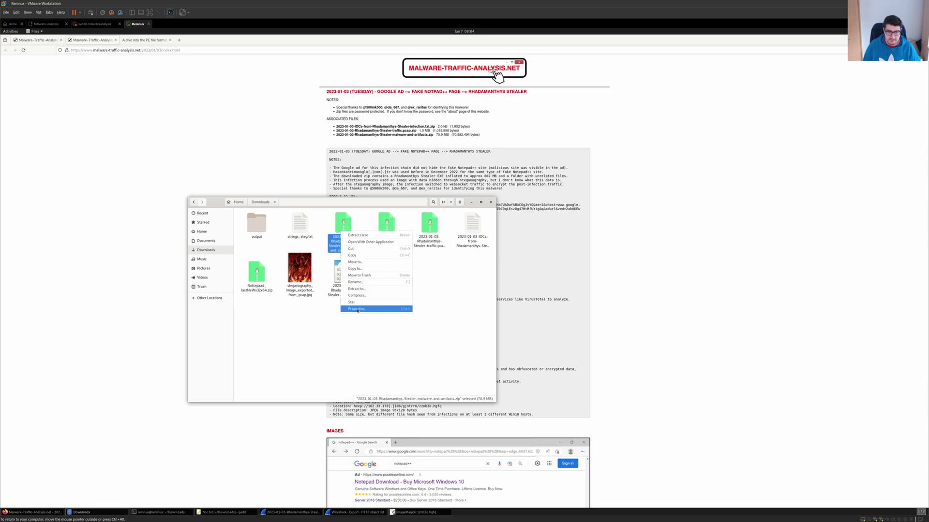
pyautogui.click(356, 308)
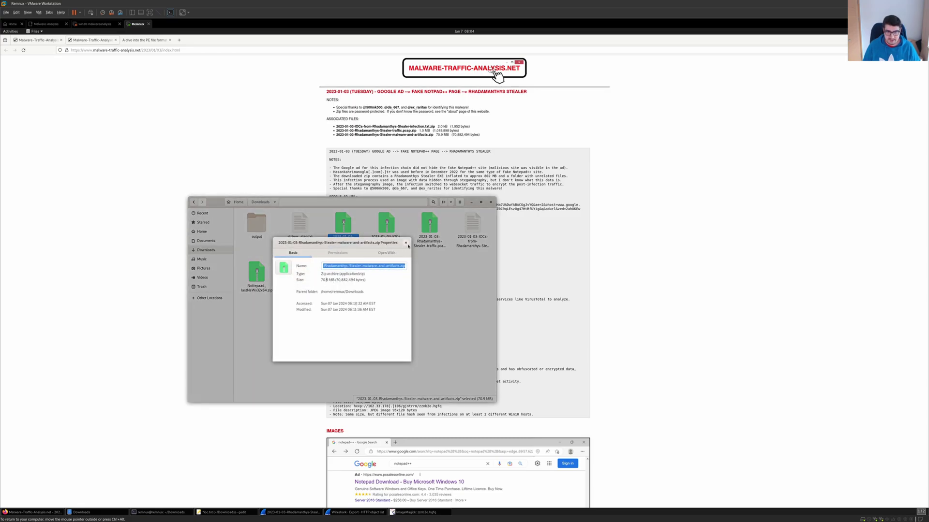
pyautogui.click(405, 243)
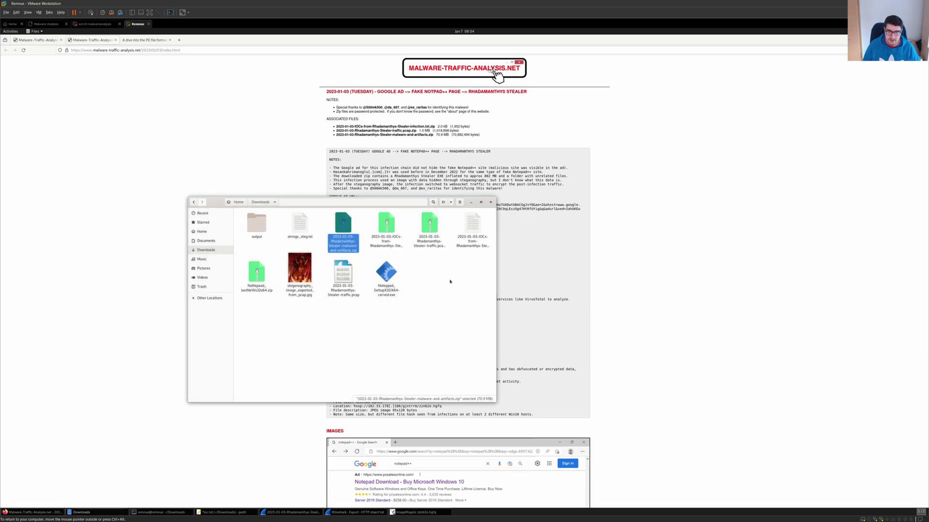
# Step: Check the Notepad_lastfile zip's properties and highlight its 69.7 MB size
pyautogui.click(254, 283)
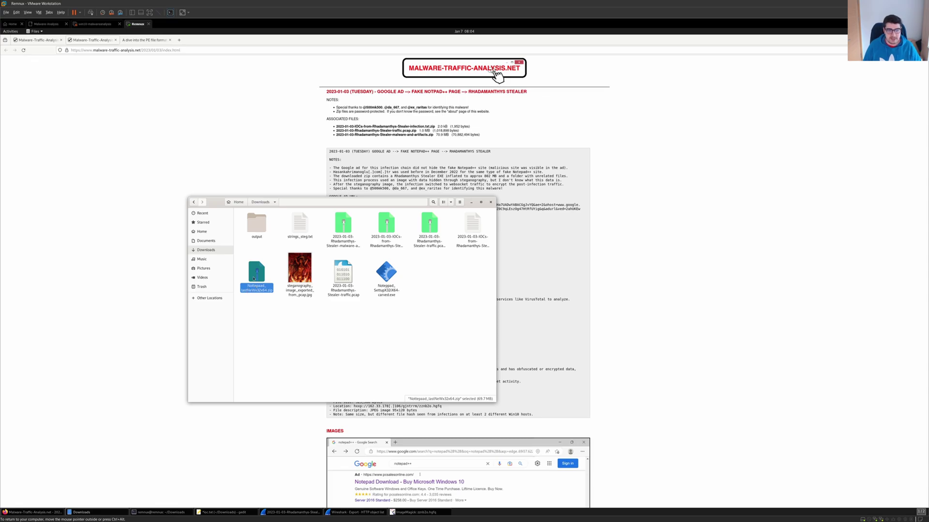
pyautogui.rightClick(256, 273)
pyautogui.click(269, 349)
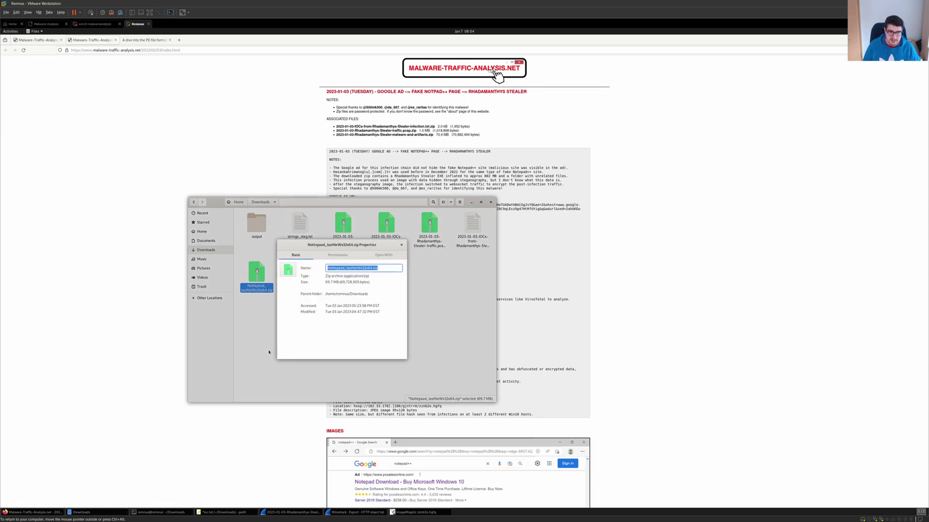
pyautogui.moveTo(326, 283); pyautogui.dragTo(331, 282)
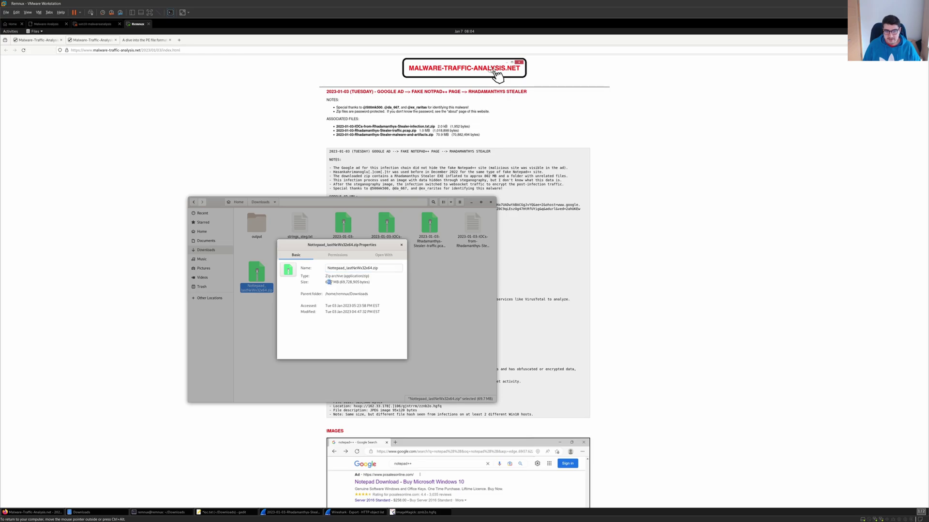
# Step: Open a terminal in Downloads and try unzipping the carved executable, which fails
pyautogui.click(402, 245)
pyautogui.click(289, 332)
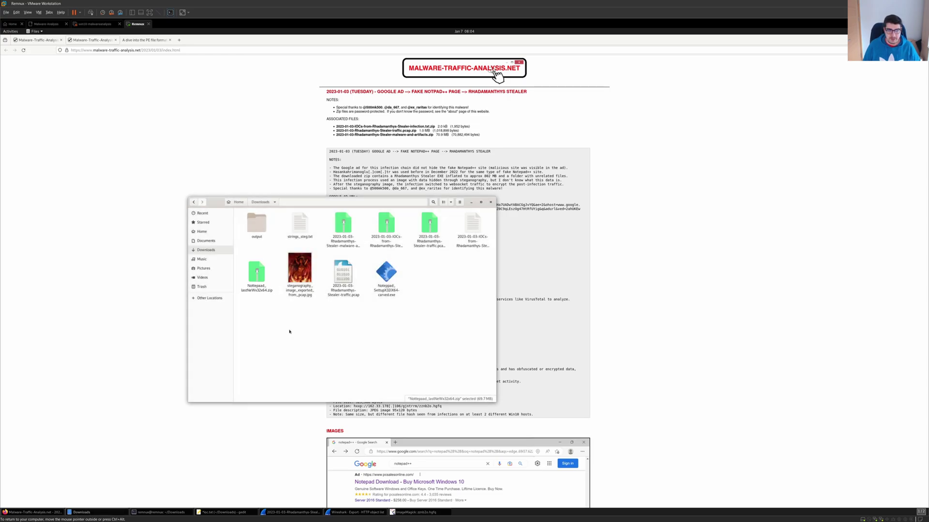
pyautogui.rightClick(328, 313)
pyautogui.click(336, 343)
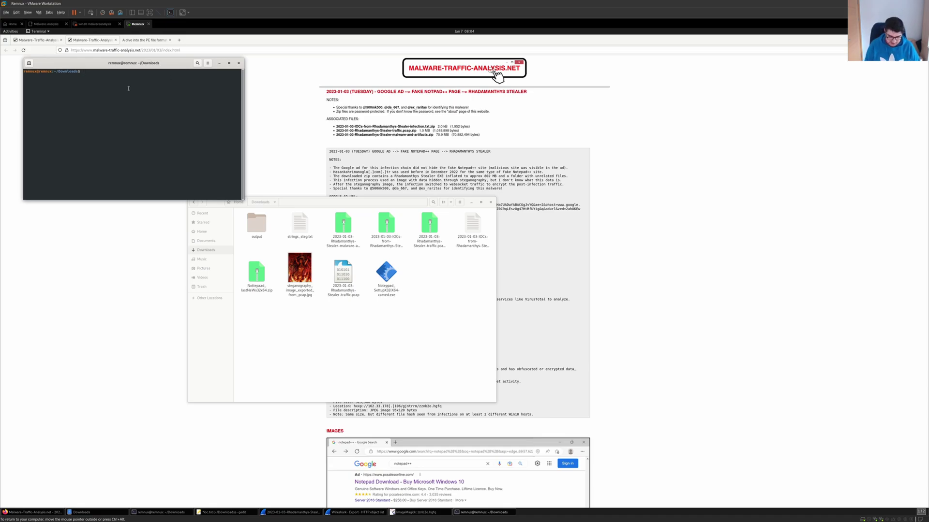
pyautogui.write('unzip')
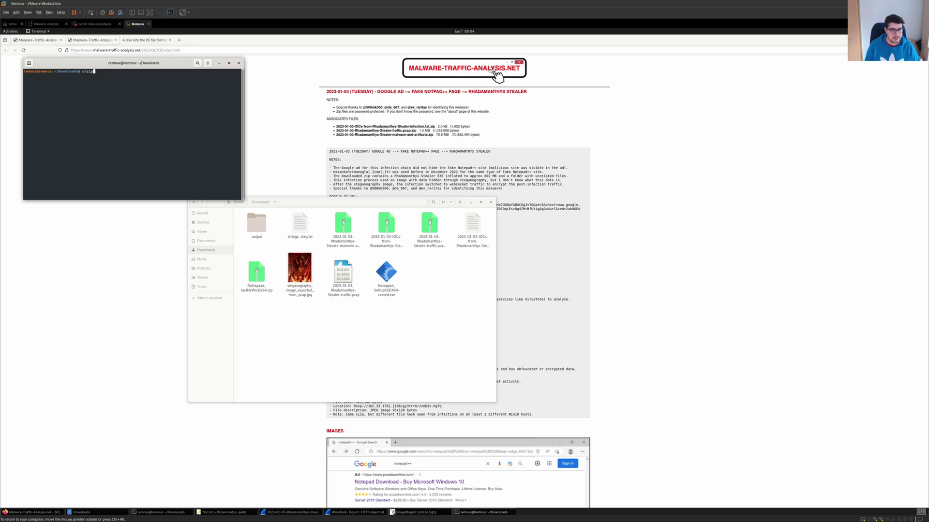
pyautogui.write(' Note')
pyautogui.press('Tab')
pyautogui.press('Return')
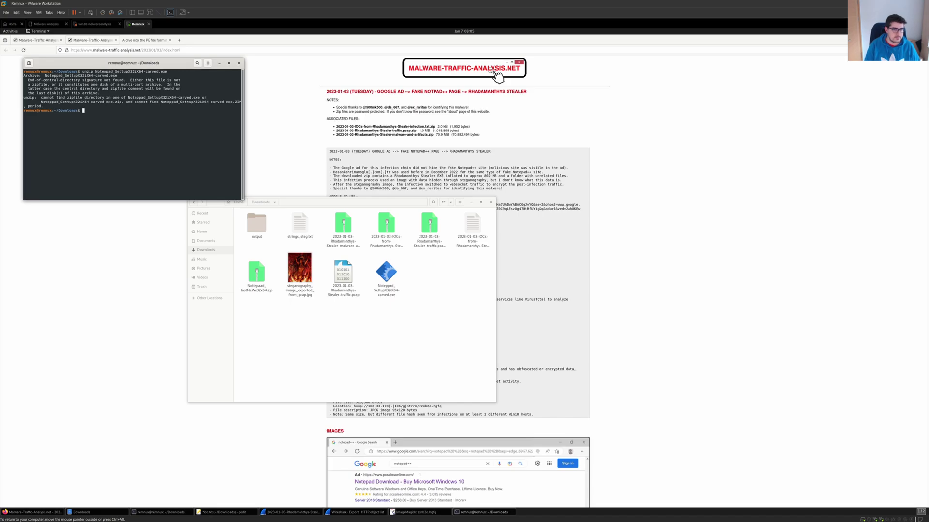
# Step: Edit the recalled command to unzip Notepad_lastNeWx32x64.zip into Downloads
pyautogui.press('Up')
pyautogui.press('Tab')
pyautogui.press('Tab')
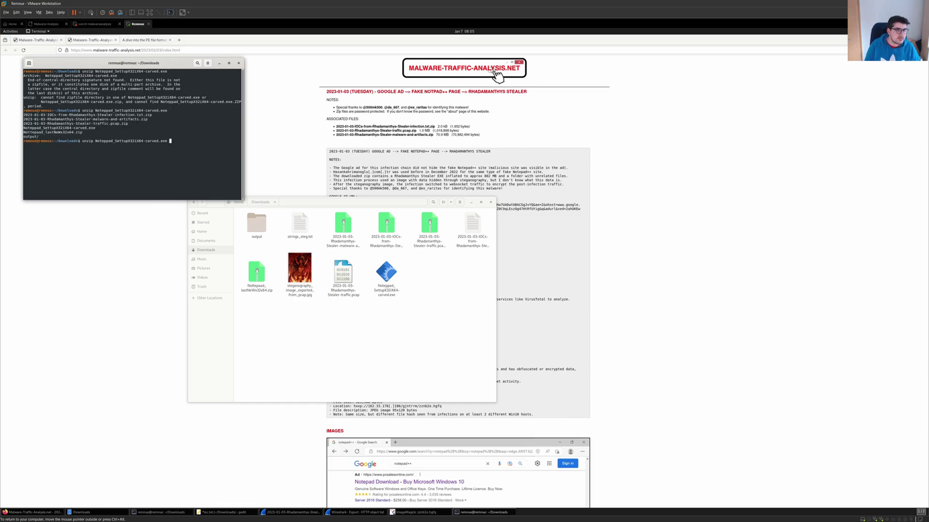
pyautogui.press('BackSpace')
pyautogui.press('BackSpace')
pyautogui.press('BackSpace')
pyautogui.press('BackSpace')
pyautogui.press('BackSpace')
pyautogui.press('BackSpace')
pyautogui.press('BackSpace')
pyautogui.press('BackSpace')
pyautogui.press('BackSpace')
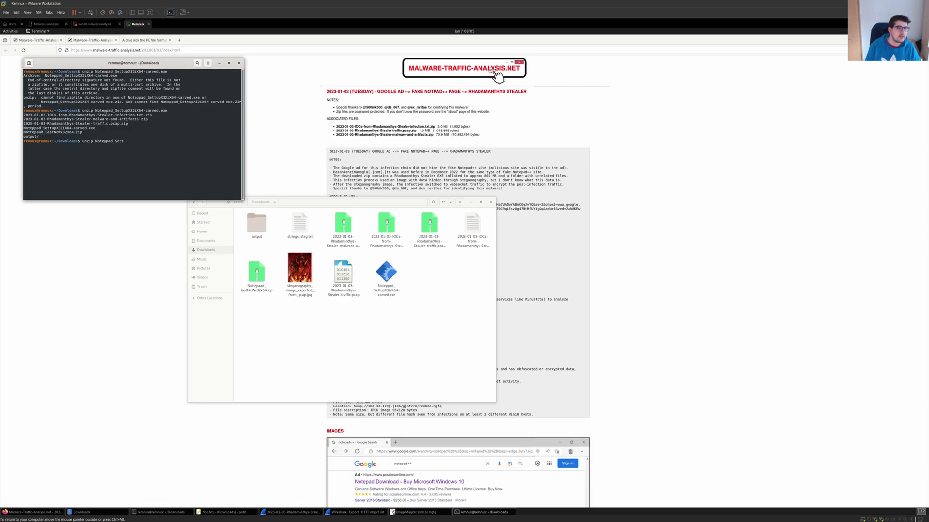
pyautogui.press('BackSpace')
pyautogui.press('BackSpace')
pyautogui.press('BackSpace')
pyautogui.press('BackSpace')
pyautogui.press('BackSpace')
pyautogui.press('BackSpace')
pyautogui.press('BackSpace')
pyautogui.write('te')
pyautogui.write('p')
pyautogui.press('Tab')
pyautogui.press('Return')
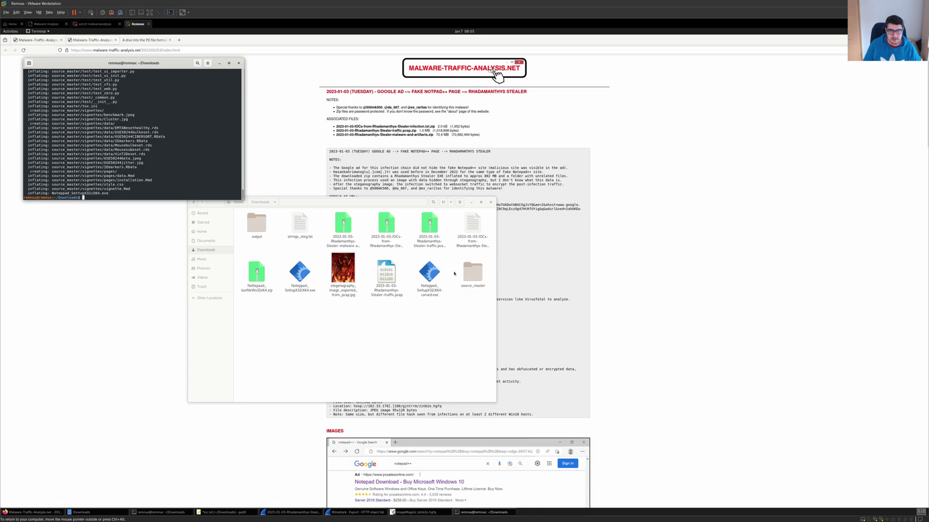
# Step: In Downloads, browse the output folder and new items, then select Notepad_SetupX32iX64.exe (802.2 MB)
pyautogui.click(311, 313)
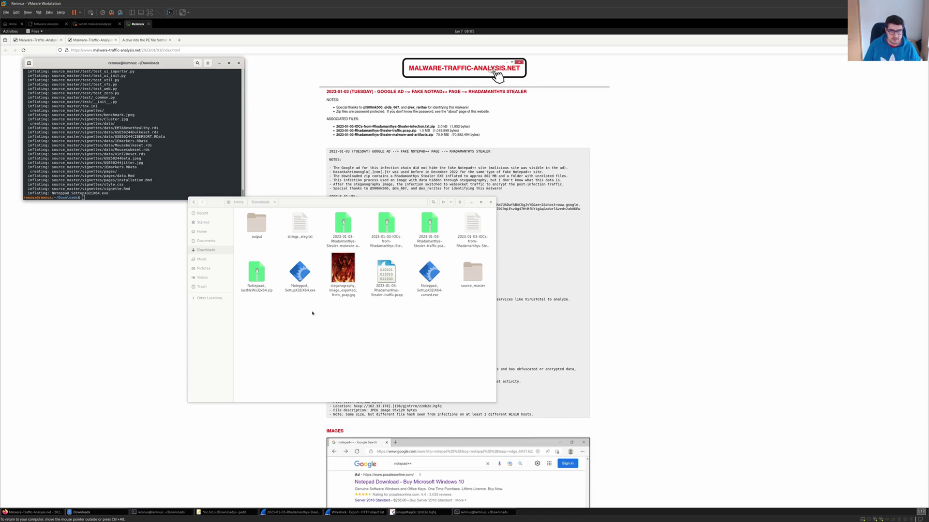
pyautogui.doubleClick(258, 226)
pyautogui.hotkey('alt', 'Left')
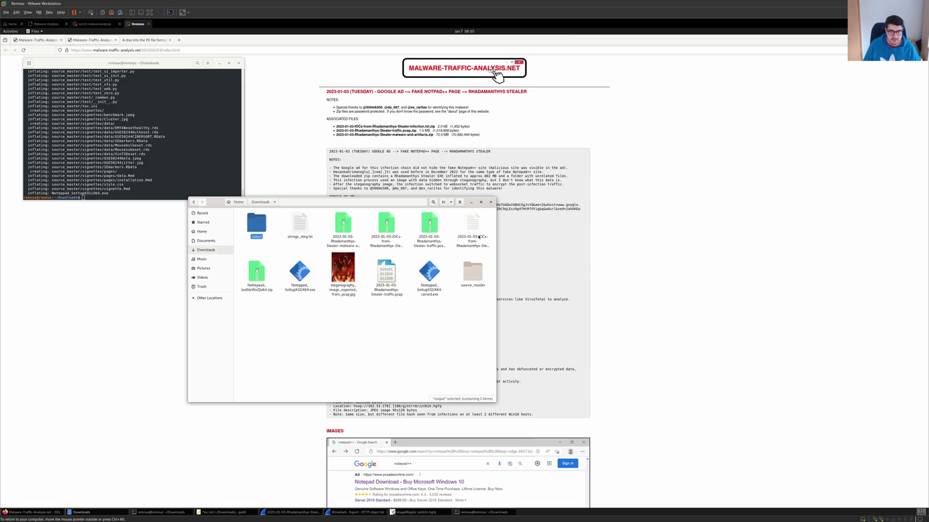
pyautogui.click(465, 272)
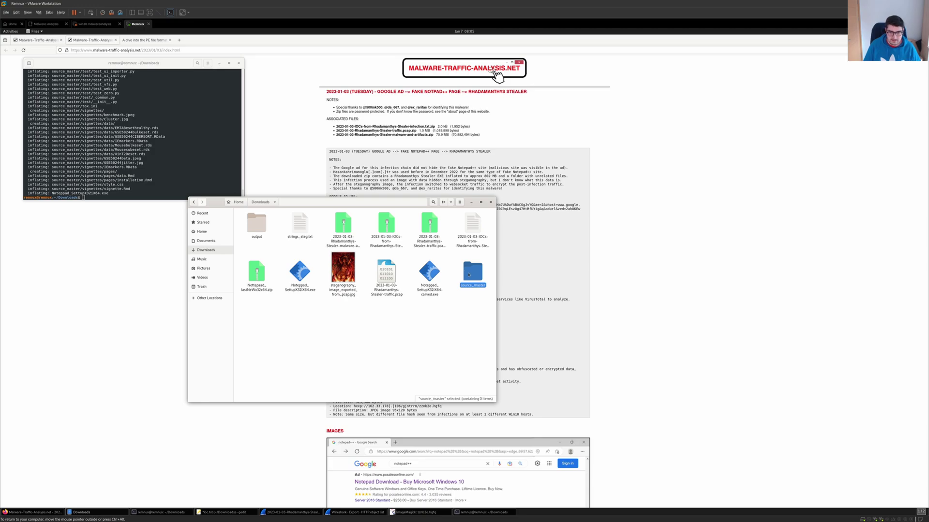
pyautogui.click(429, 272)
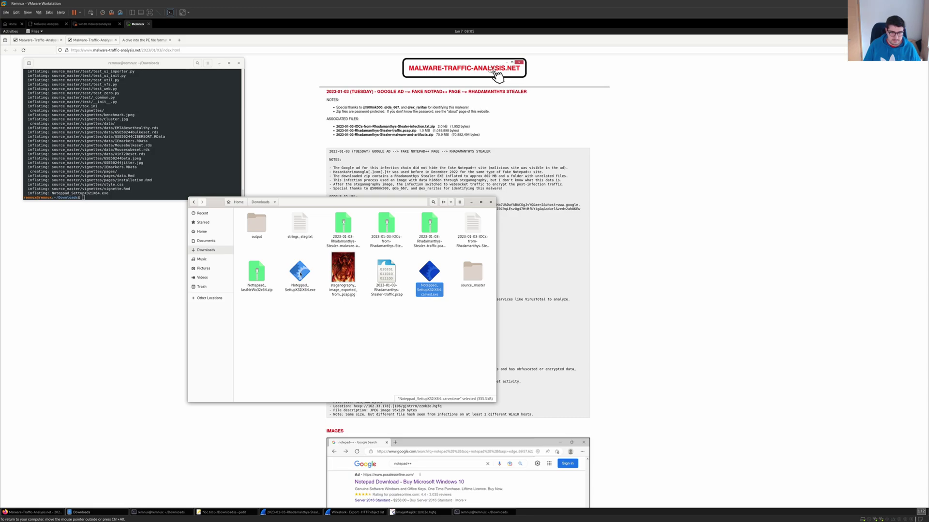
pyautogui.click(300, 272)
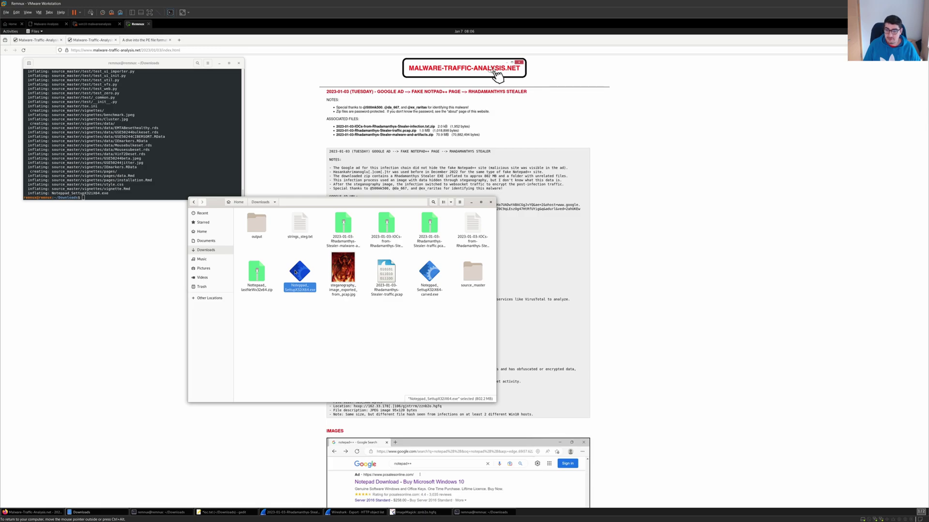
# Step: Open the installer's Properties and review its Basic, Permissions and Open With tabs
pyautogui.rightClick(295, 271)
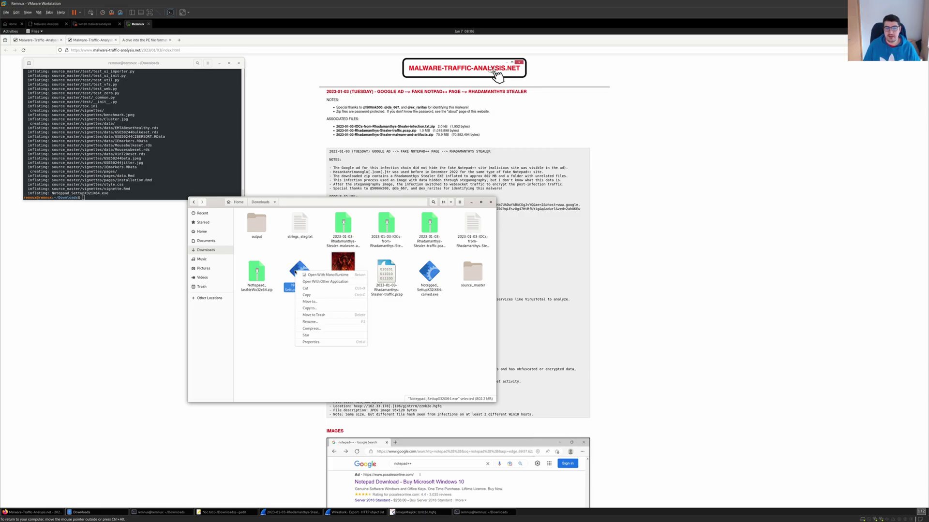
pyautogui.click(310, 340)
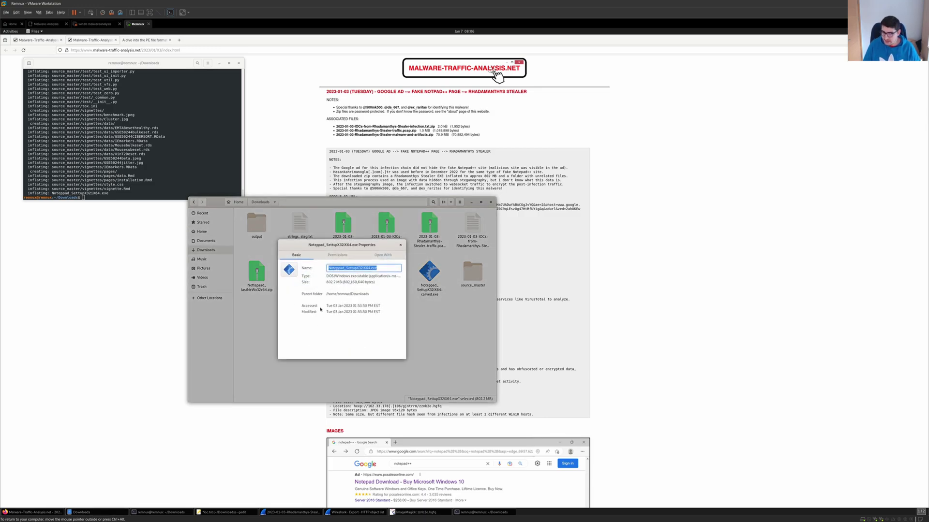
pyautogui.click(336, 256)
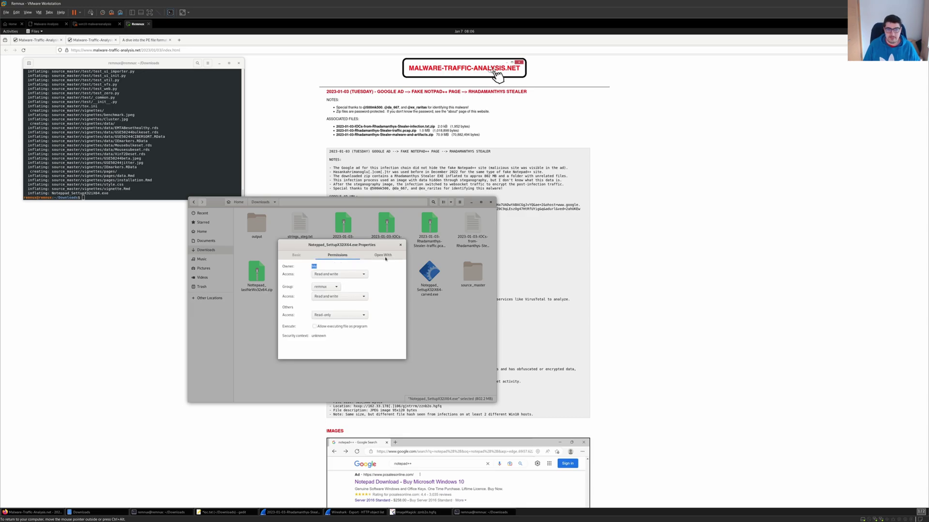
pyautogui.click(384, 256)
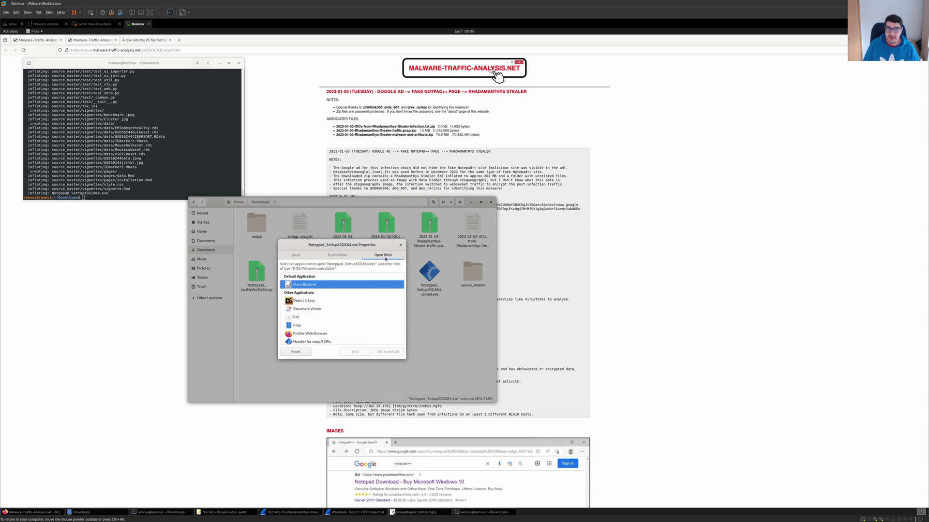
pyautogui.click(298, 256)
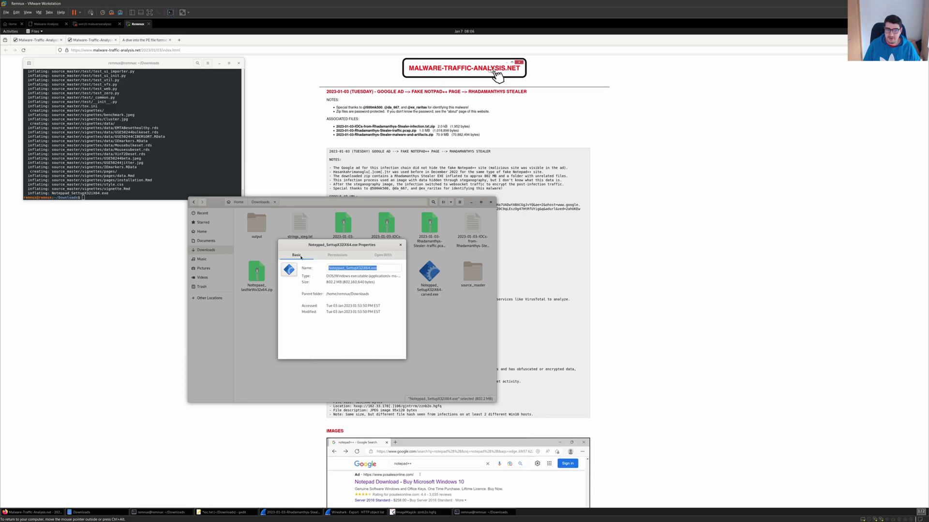
pyautogui.click(341, 256)
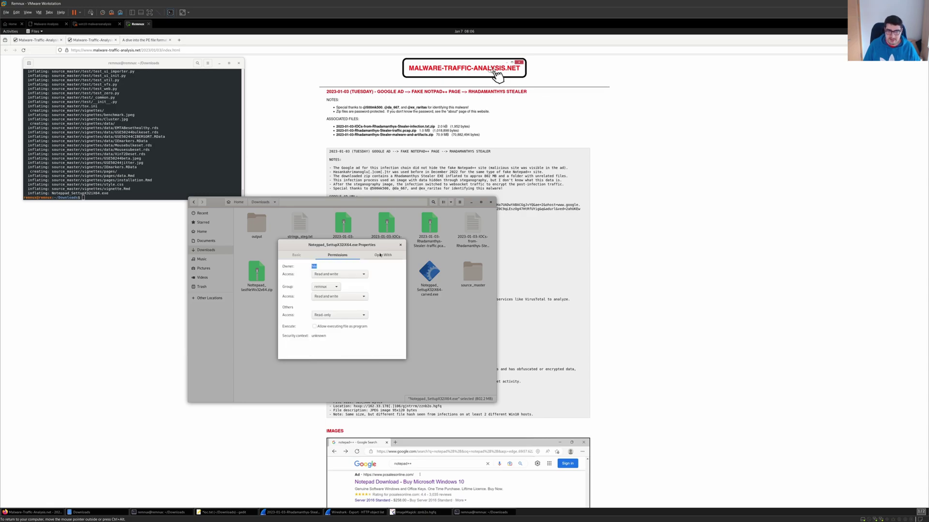
pyautogui.click(381, 255)
pyautogui.click(310, 255)
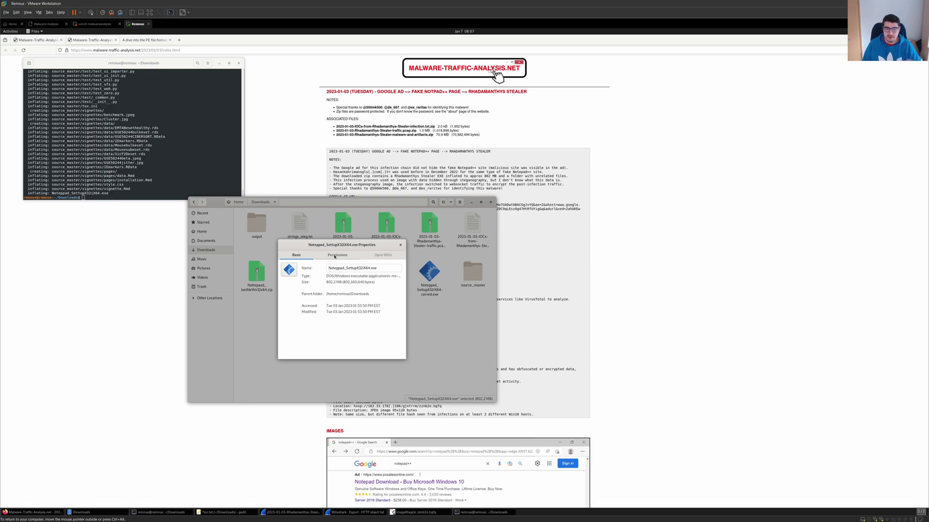
# Step: Recheck the installer's Permissions and Open With tabs, then close the Properties dialog
pyautogui.click(334, 257)
pyautogui.click(382, 256)
pyautogui.click(343, 255)
pyautogui.click(297, 256)
pyautogui.click(339, 255)
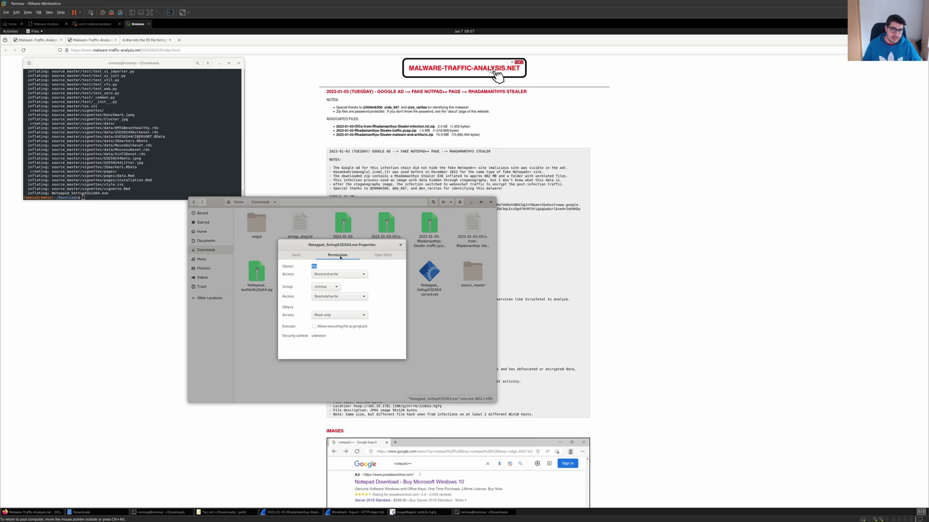
pyautogui.click(372, 258)
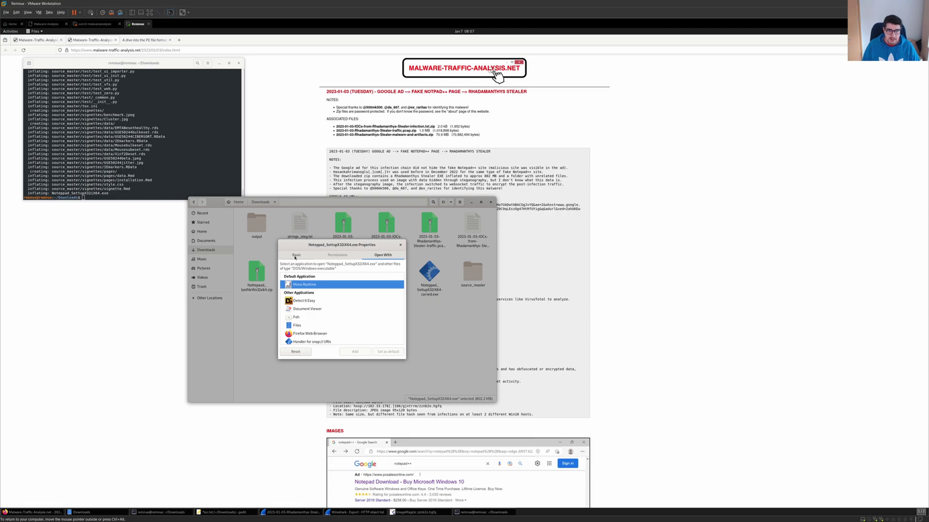
pyautogui.click(294, 259)
pyautogui.click(399, 245)
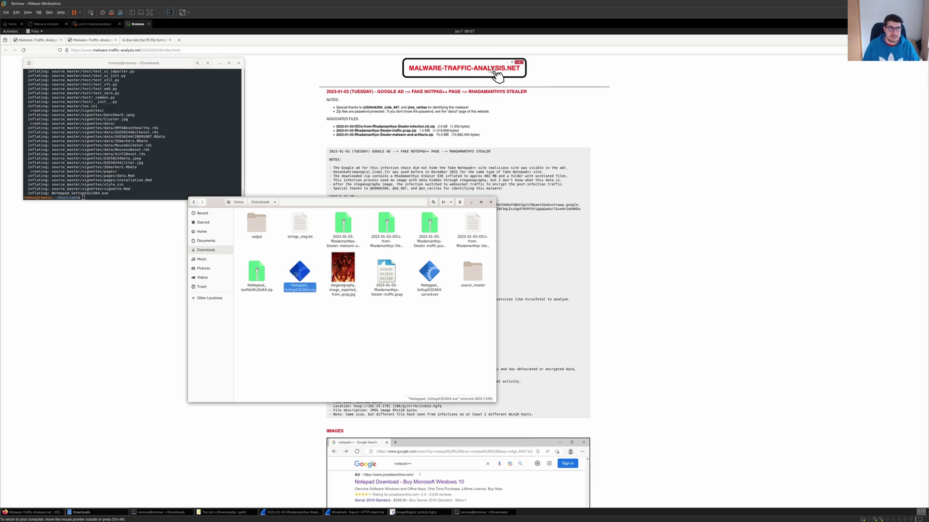
# Step: Dismiss the file menu, switch to the terminal, and make a first hashing attempt
pyautogui.rightClick(295, 275)
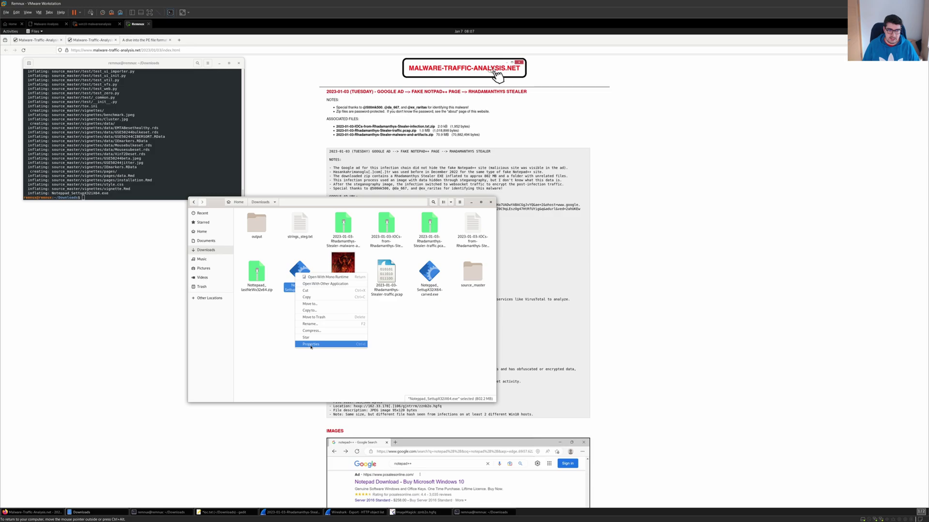
pyautogui.click(277, 339)
pyautogui.click(143, 165)
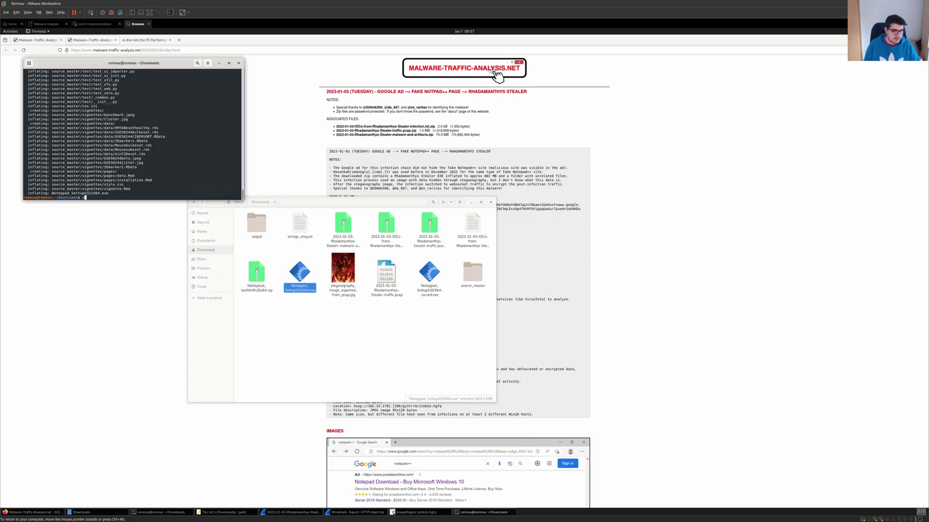
pyautogui.write('ha')
pyautogui.press('Tab')
pyautogui.press('Tab')
pyautogui.press('Tab')
pyautogui.press('Tab')
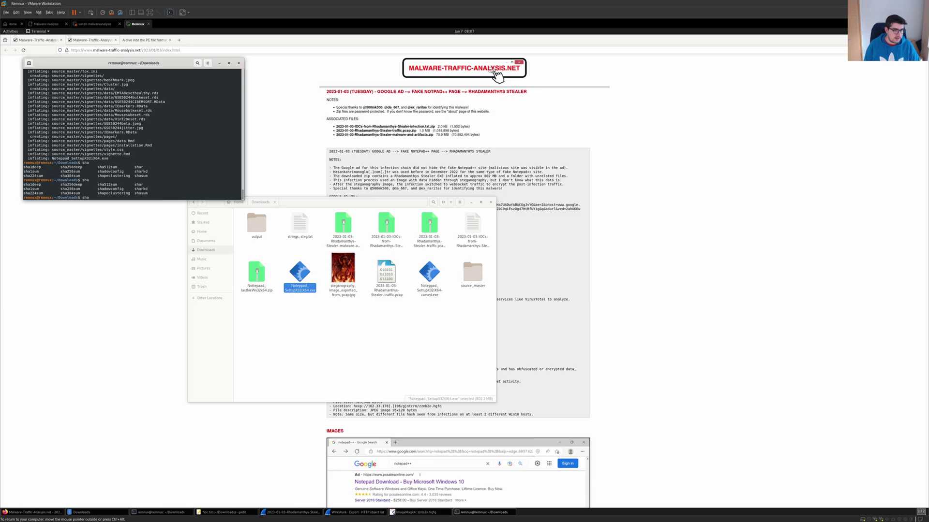
pyautogui.write('256sum')
pyautogui.write(' Not')
pyautogui.press('Tab')
pyautogui.press('Return')
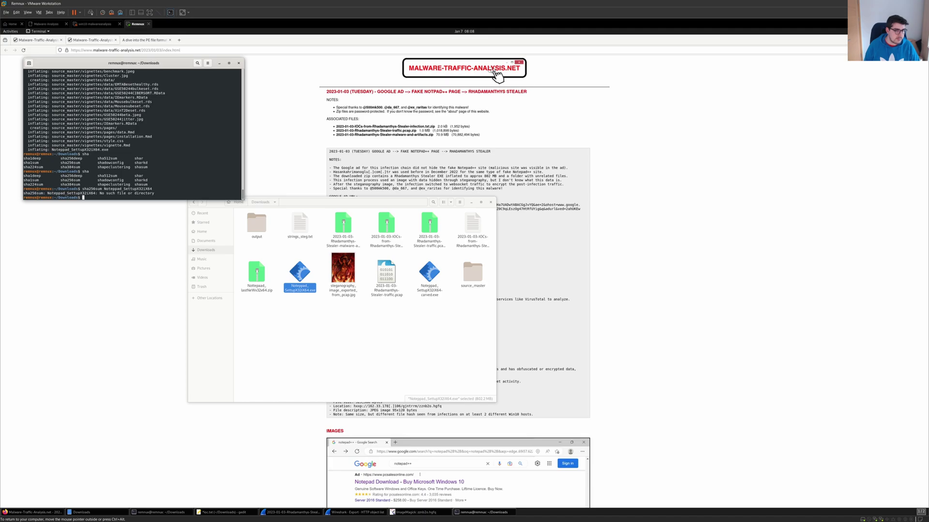
pyautogui.write('sha')
# Step: Run sha256sum on Notepad_SetupX32iX64.exe, using Tab completion for the command and file name
pyautogui.press('BackSpace')
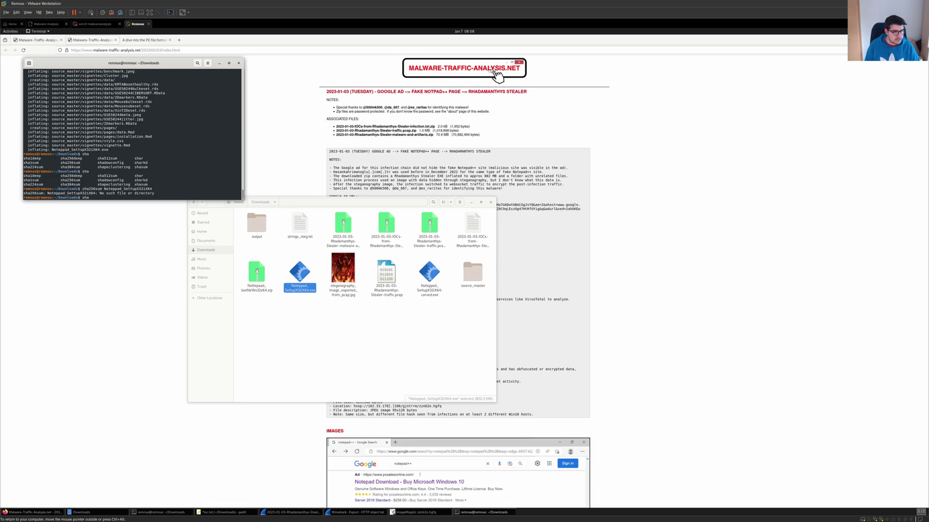
pyautogui.write('56')
pyautogui.press('Tab')
pyautogui.press('Tab')
pyautogui.write('s')
pyautogui.press('Tab')
pyautogui.write('No')
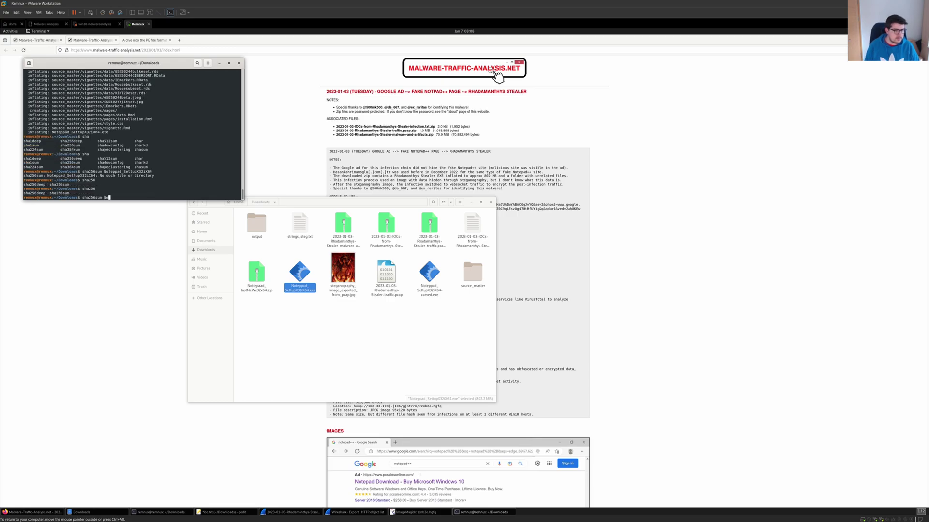
pyautogui.write('o')
pyautogui.press('Tab')
pyautogui.press('Tab')
pyautogui.press('Tab')
pyautogui.press('Tab')
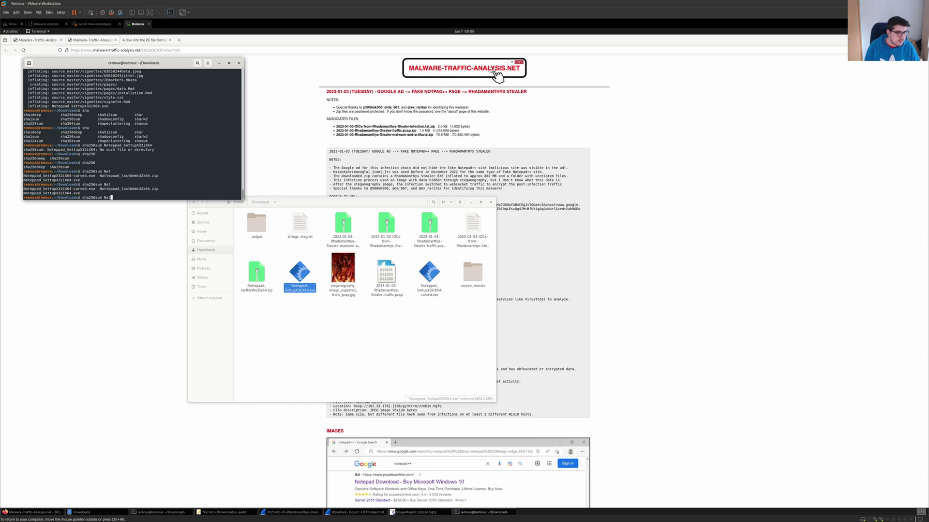
pyautogui.write('e')
pyautogui.press('Tab')
pyautogui.press('Tab')
pyautogui.press('Tab')
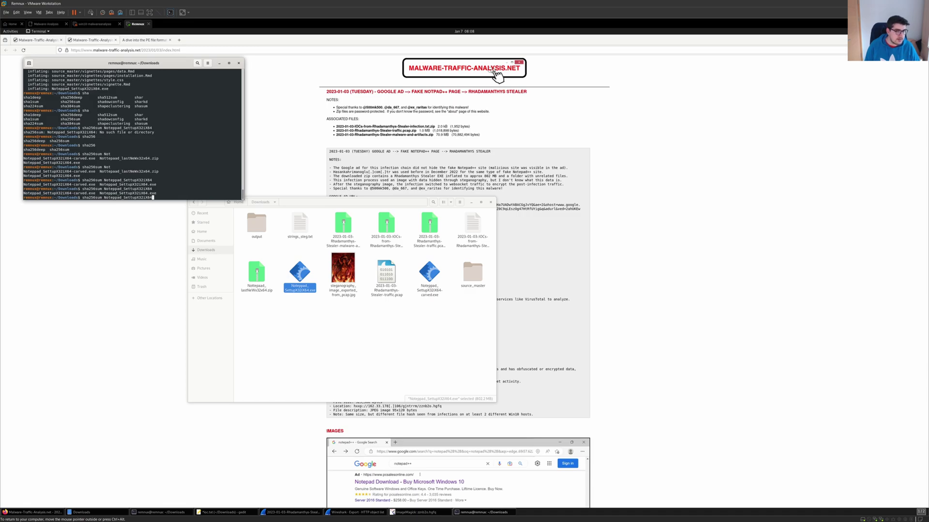
pyautogui.write('.exe')
pyautogui.press('Tab')
pyautogui.press('Return')
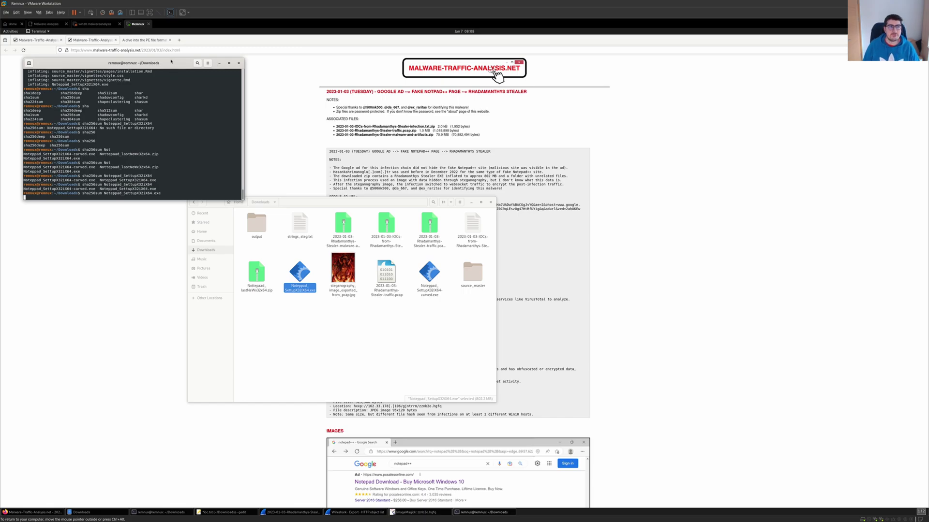
pyautogui.press('Return')
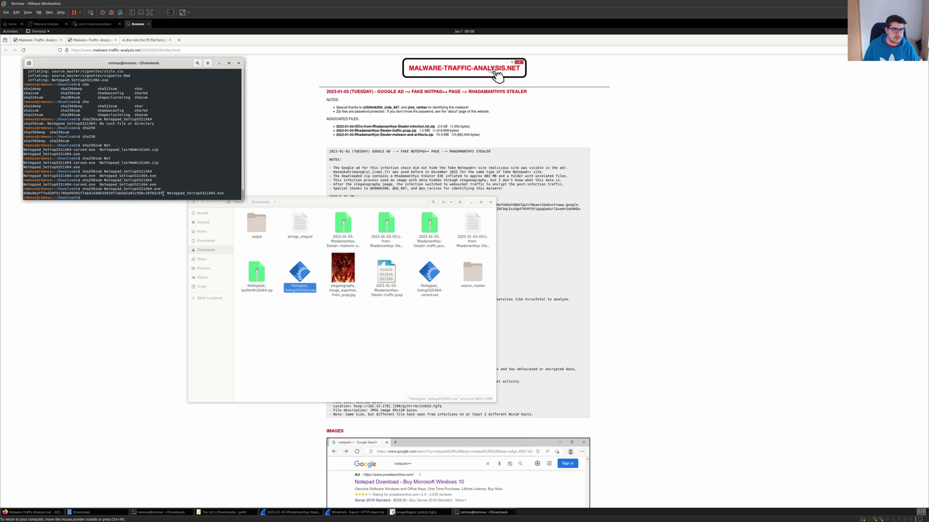
# Step: Copy the printed SHA256 hash and start a new blank Firefox tab
pyautogui.moveTo(163, 193); pyautogui.dragTo(24, 194)
pyautogui.rightClick(31, 193)
pyautogui.click(45, 196)
pyautogui.click(178, 39)
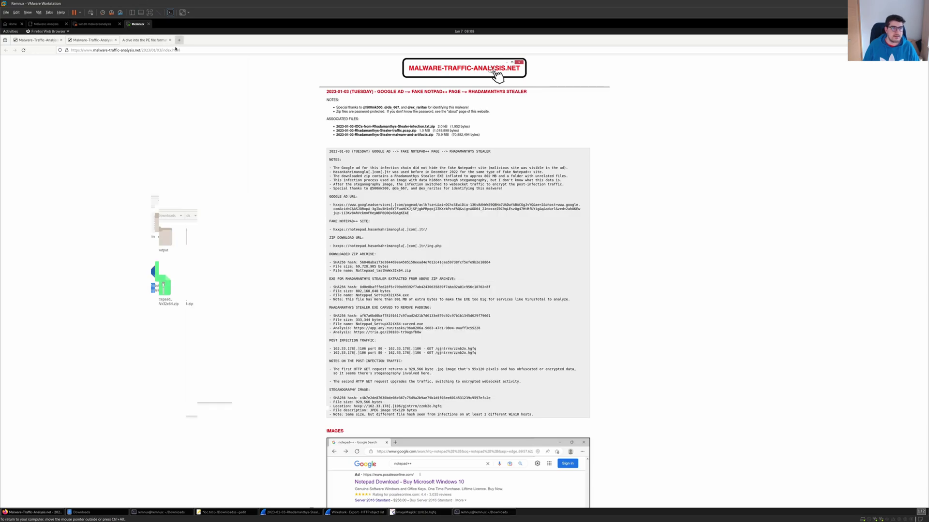
# Step: Search Google for virustotal and go to the VirusTotal home page
pyautogui.click(174, 51)
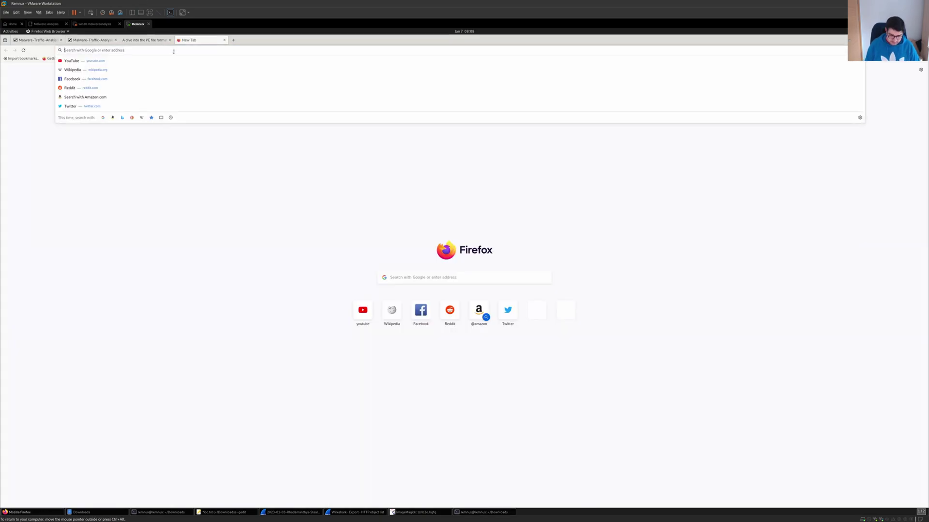
pyautogui.write('virus')
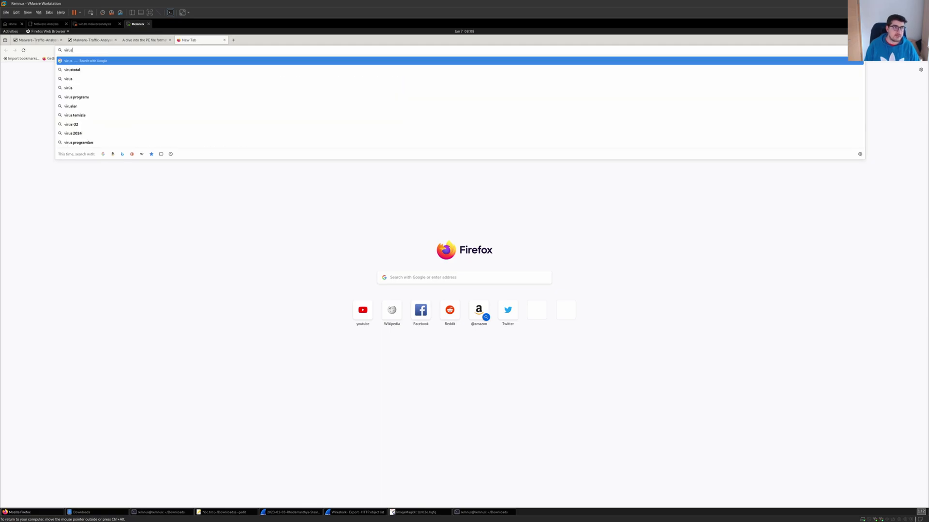
pyautogui.write('total')
pyautogui.press('Return')
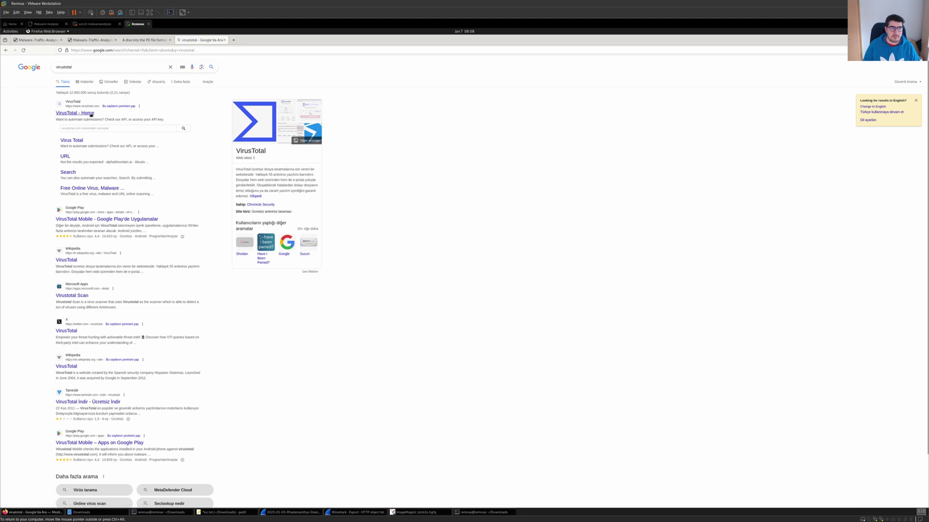
pyautogui.click(91, 114)
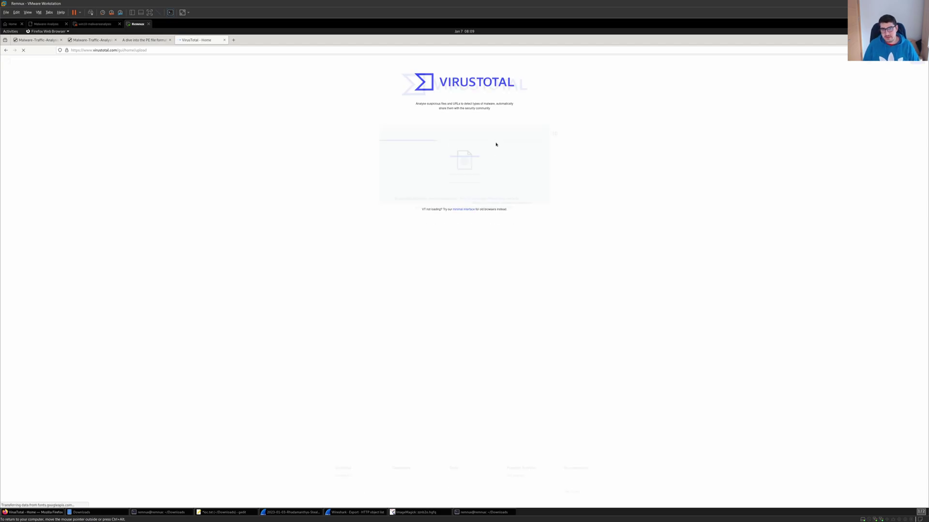
# Step: Search VirusTotal for the pasted installer hash, get no matches, and bring back the terminals
pyautogui.click(515, 134)
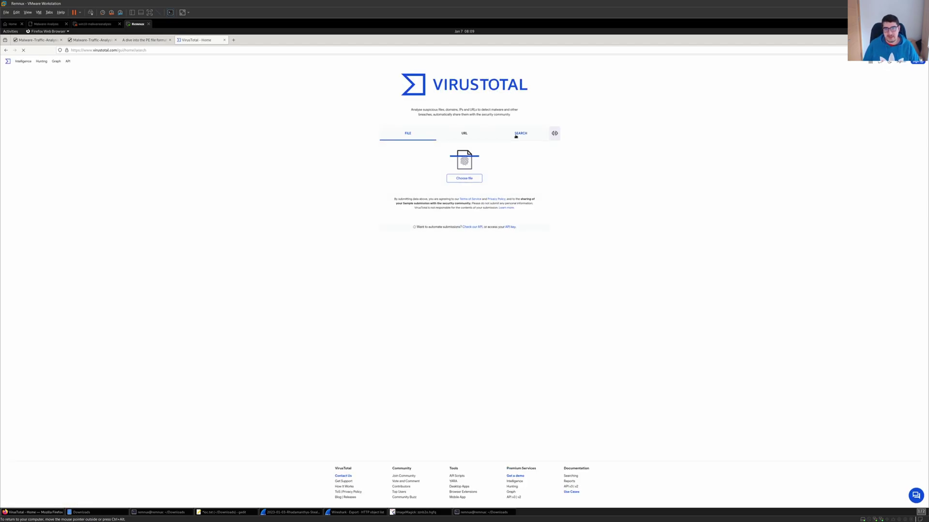
pyautogui.click(449, 192)
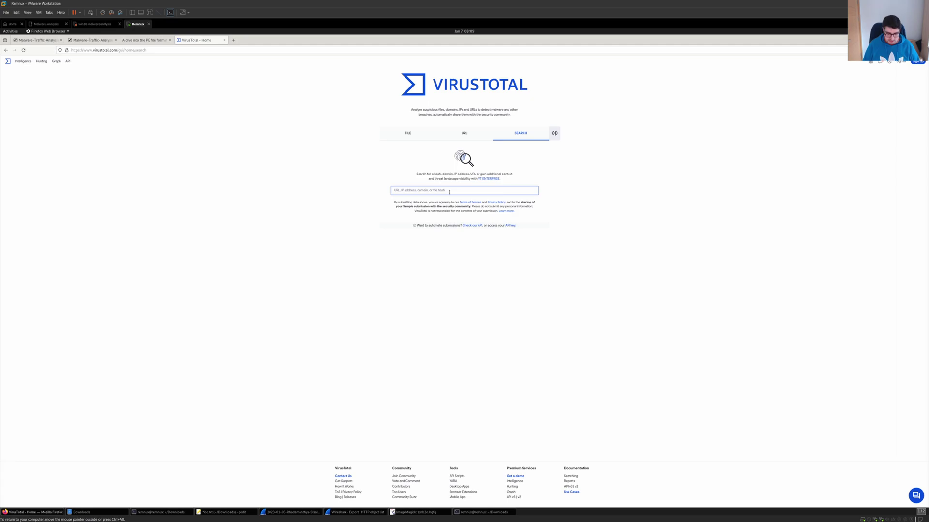
pyautogui.hotkey('ctrl', 'v')
pyautogui.press('Return')
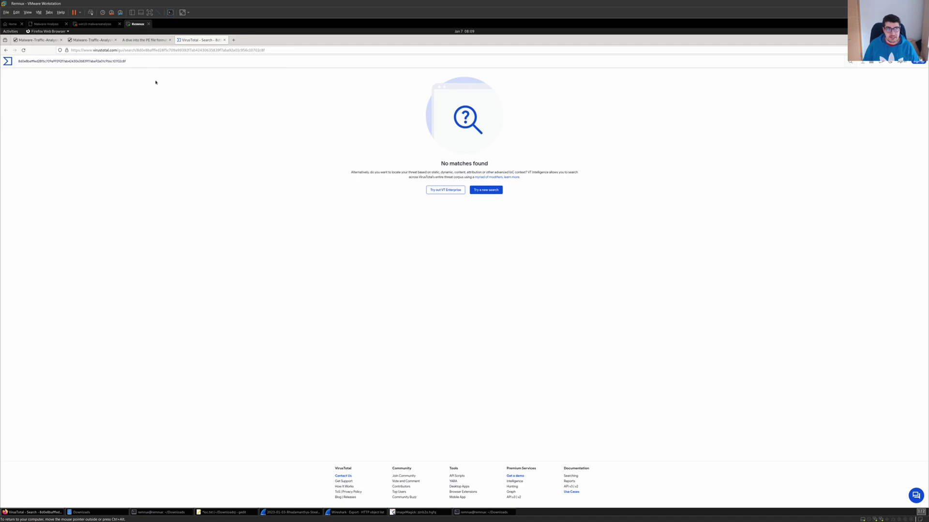
pyautogui.hotkey('alt', 'Tab')
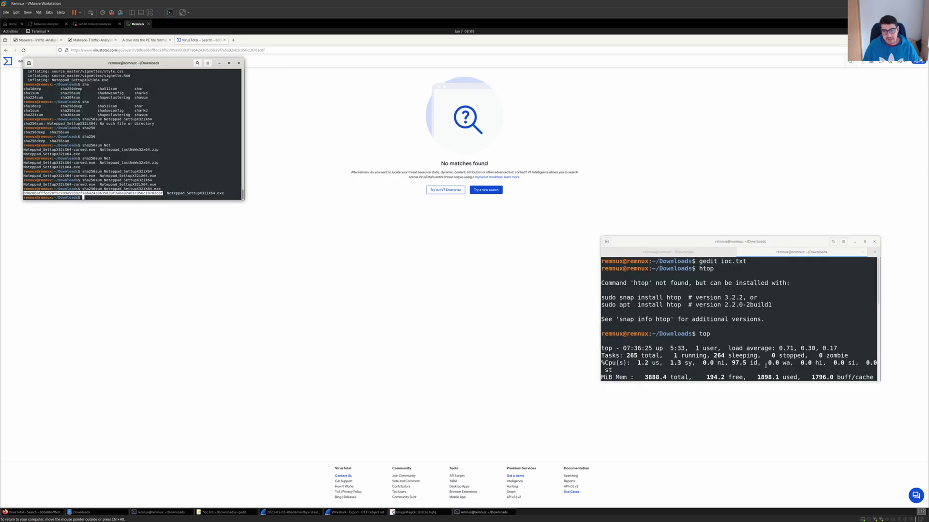
# Step: Move the left terminal down to compare the hash with the page, then close both terminals
pyautogui.click(763, 361)
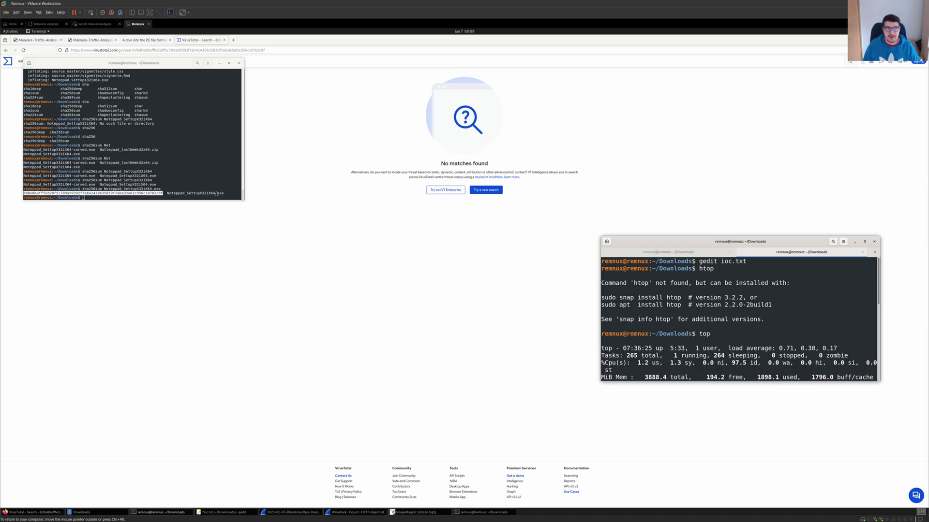
pyautogui.click(172, 66)
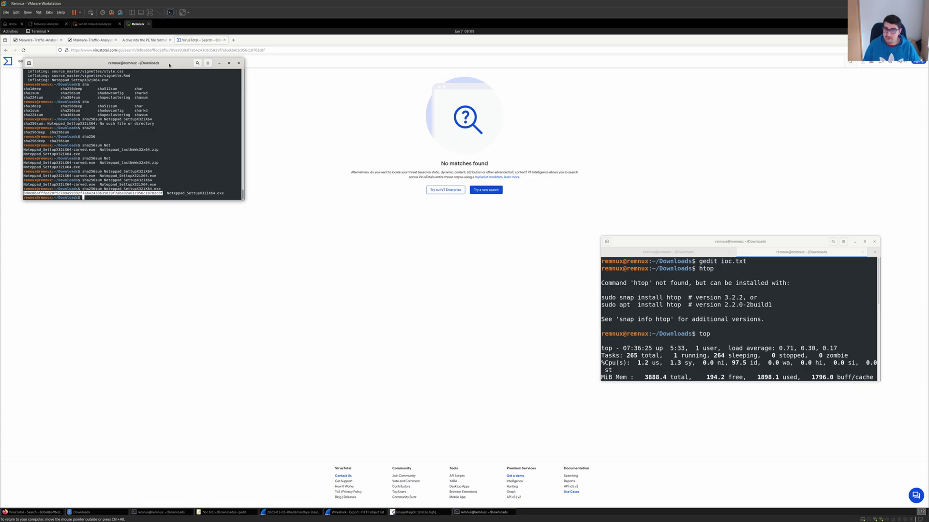
pyautogui.moveTo(154, 62); pyautogui.dragTo(153, 111)
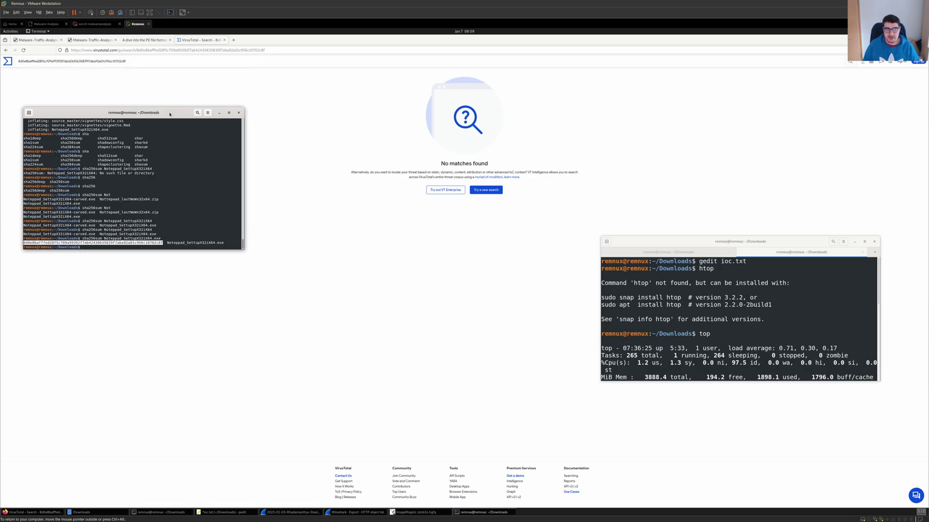
pyautogui.moveTo(56, 139); pyautogui.dragTo(187, 159)
pyautogui.click(169, 168)
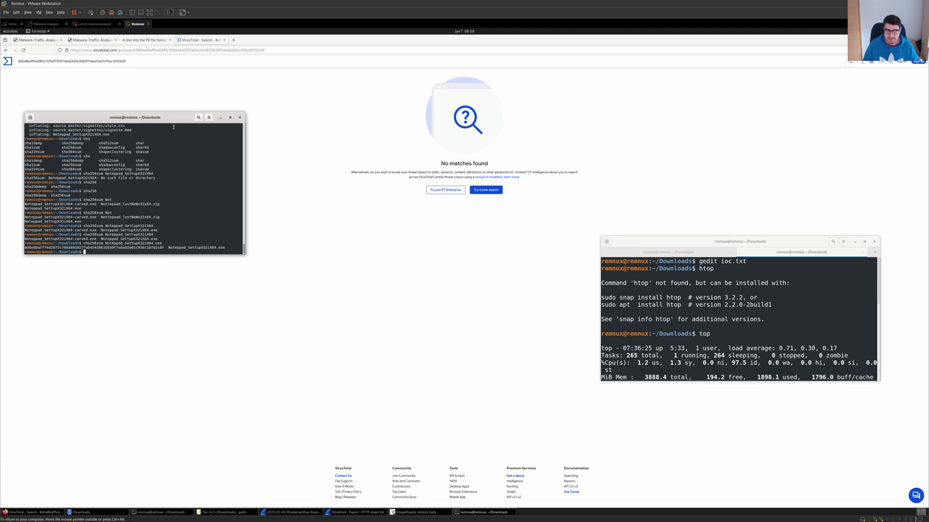
pyautogui.moveTo(178, 122); pyautogui.dragTo(209, 180)
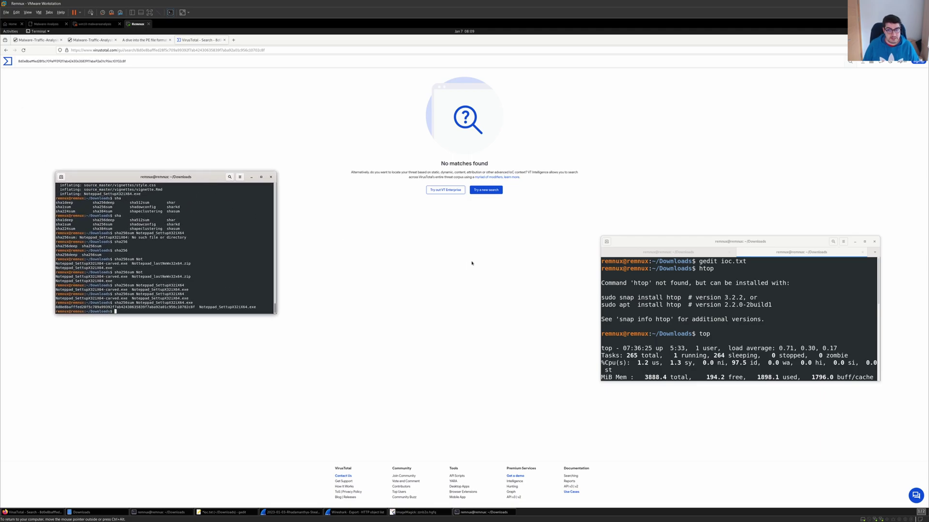
pyautogui.click(726, 237)
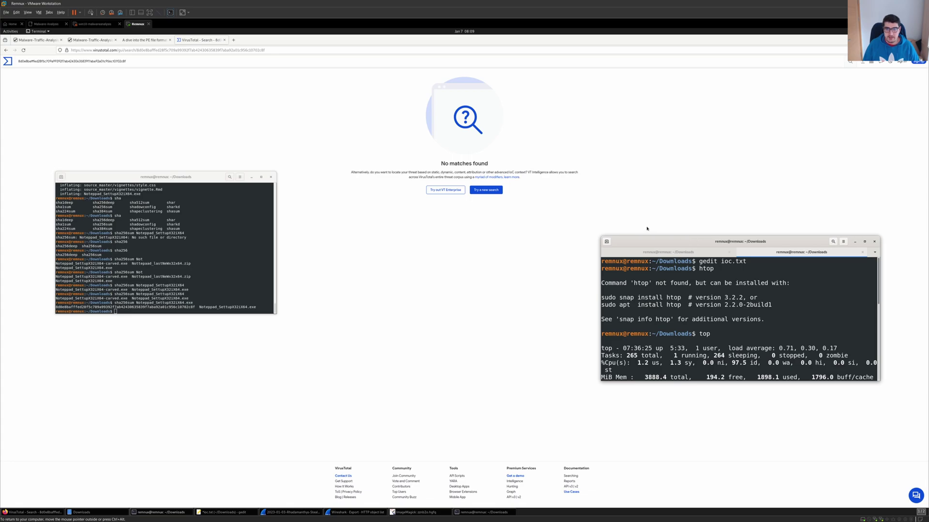
pyautogui.click(147, 294)
pyautogui.press('super+h')
pyautogui.press('super+h')
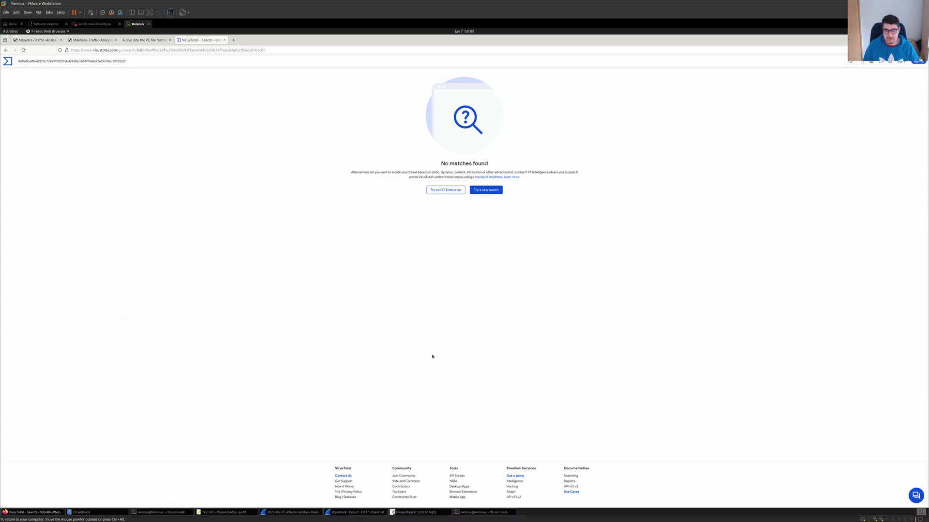
# Step: Copy 162.33.178.106 from the writeup and search it on VirusTotal without the defanging brackets
pyautogui.click(153, 39)
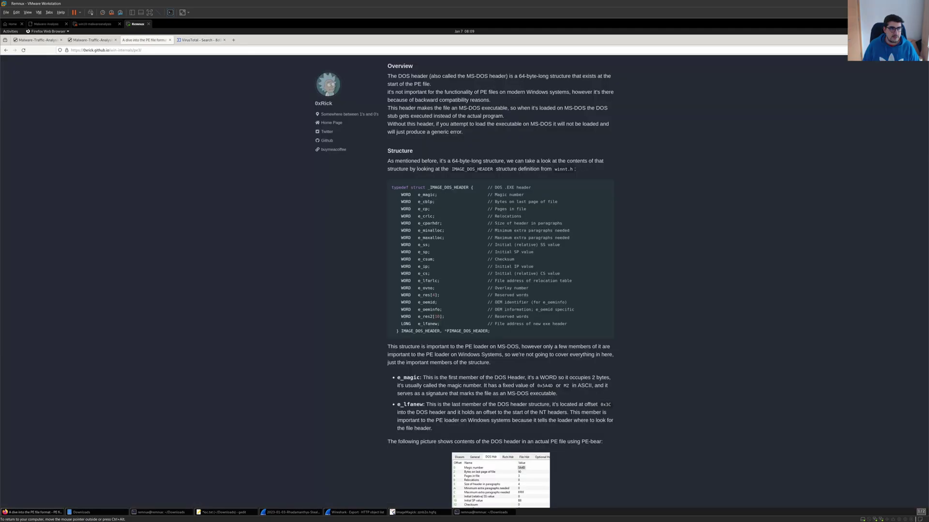
pyautogui.hotkey('ctrl', 'pageup')
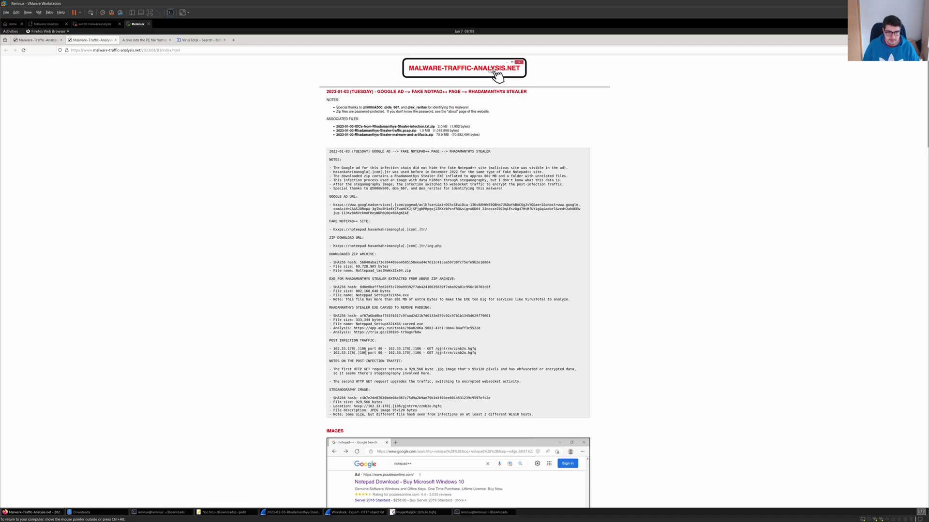
pyautogui.moveTo(369, 352); pyautogui.dragTo(331, 353)
pyautogui.hotkey('ctrl', 'Tab')
pyautogui.hotkey('ctrl', 'Tab')
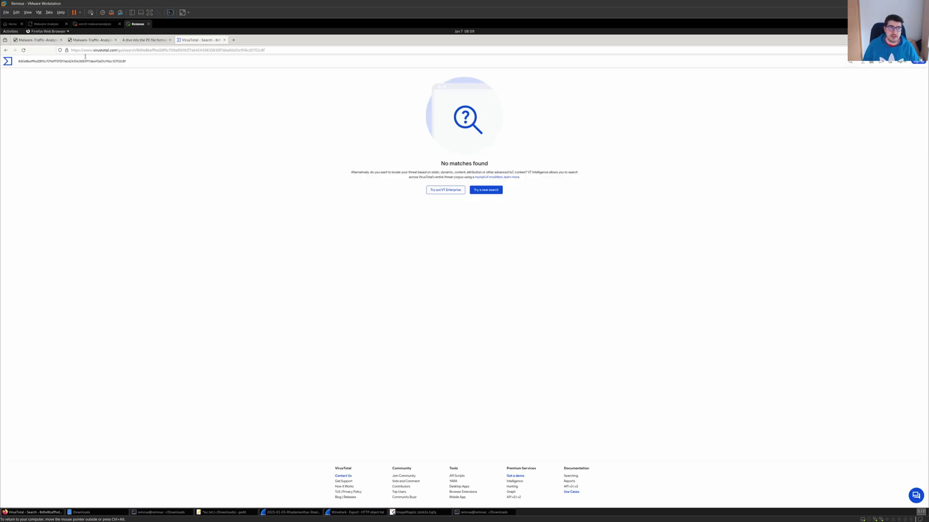
pyautogui.tripleClick(86, 62)
pyautogui.hotkey('ctrl', 'v')
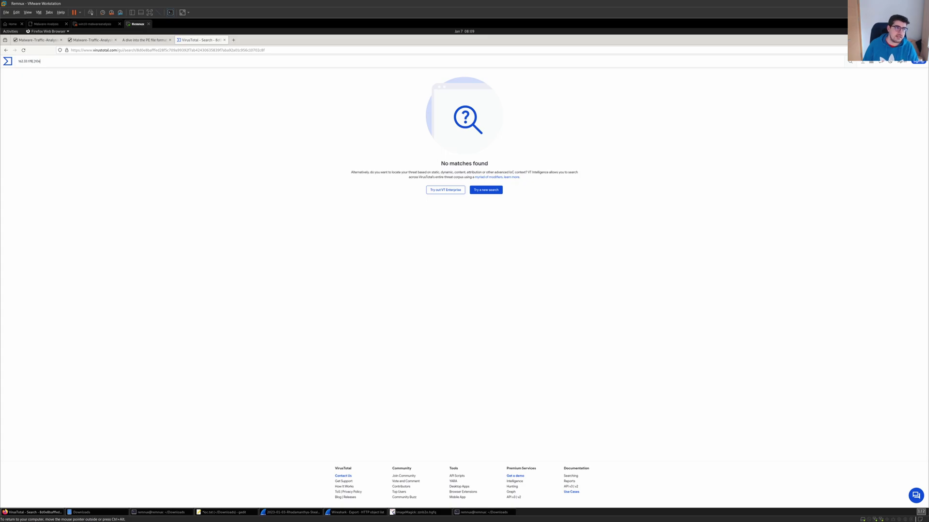
pyautogui.press('BackSpace')
pyautogui.press('BackSpace')
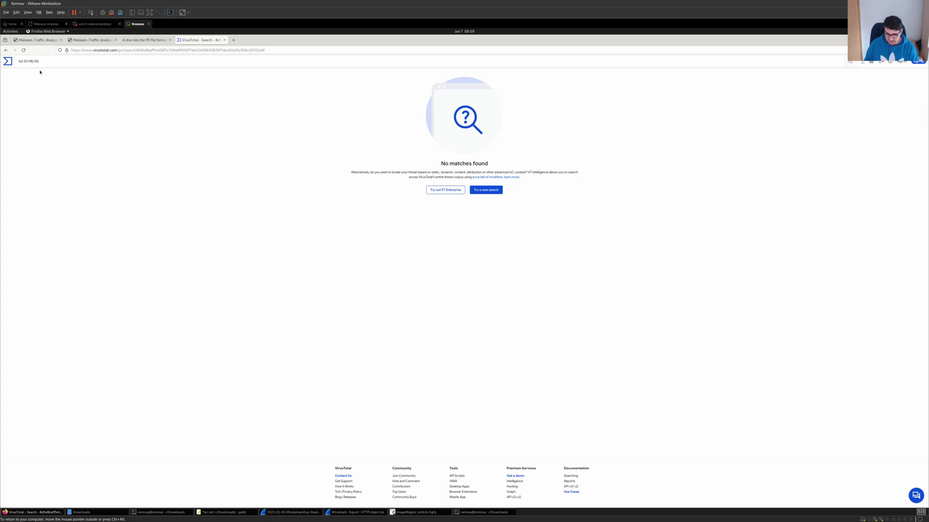
pyautogui.press('Return')
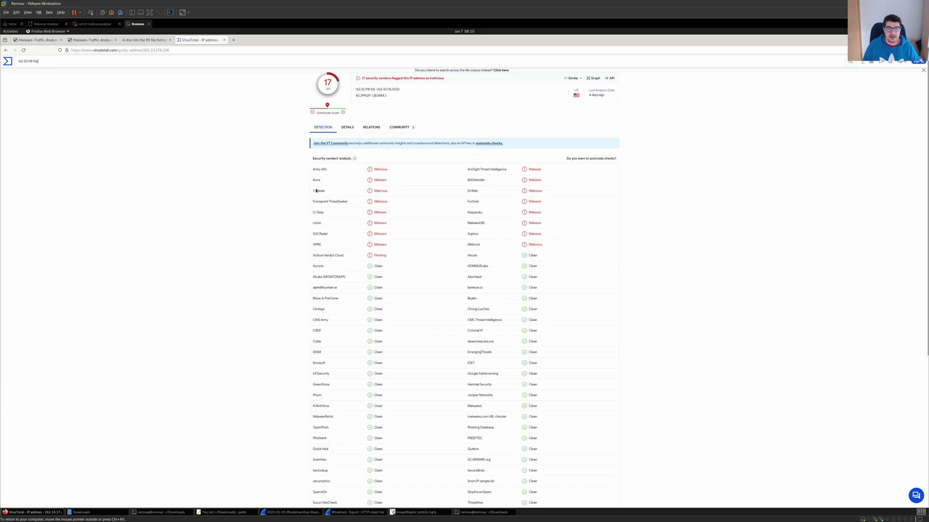
# Step: Zoom in, check the IP's certificate and Whois details, then view its Relations
pyautogui.hotkey('ctrl', '+')
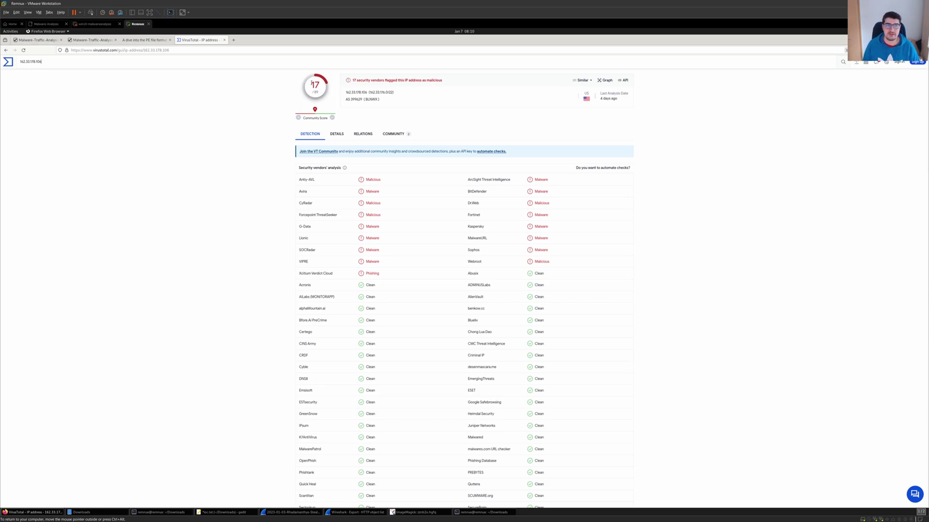
pyautogui.click(337, 133)
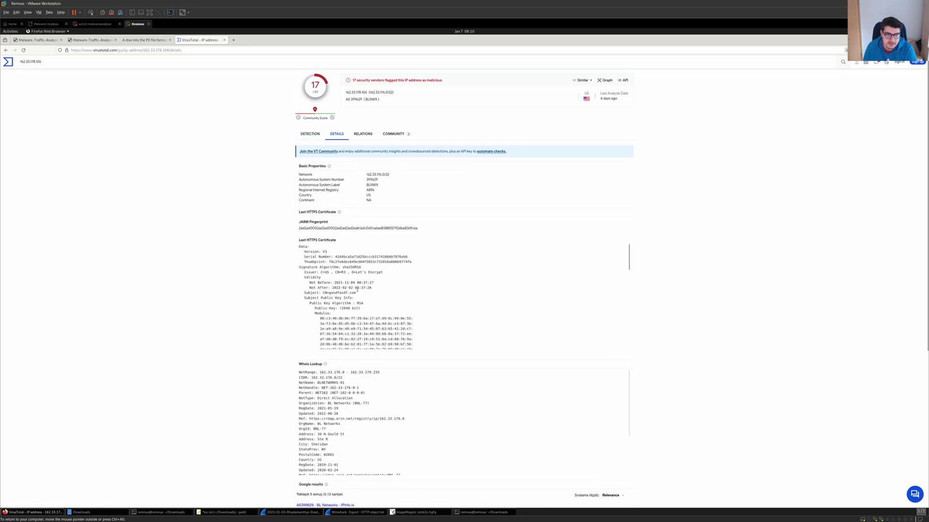
pyautogui.scroll(-2, 351, 291)
pyautogui.scroll(-2, 351, 290)
pyautogui.scroll(-1, 288, 382)
pyautogui.scroll(-3, 288, 381)
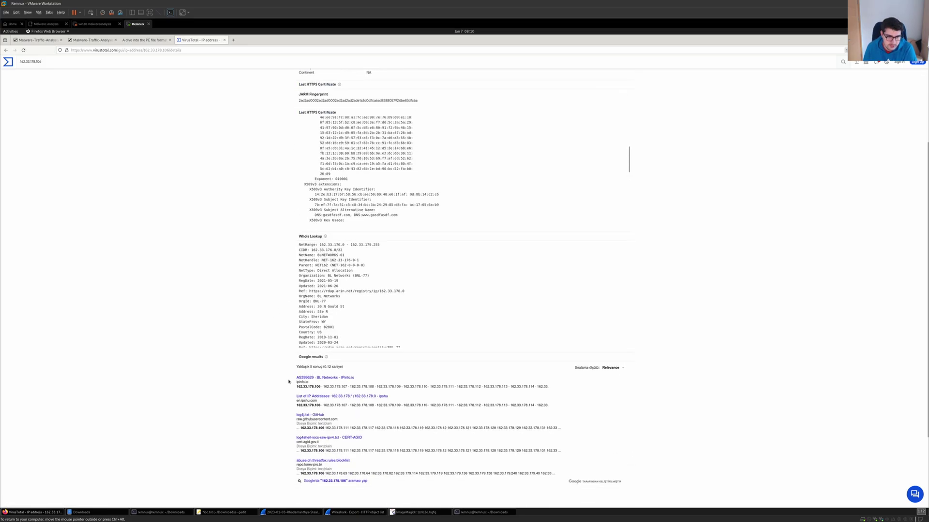
pyautogui.scroll(5, 273, 342)
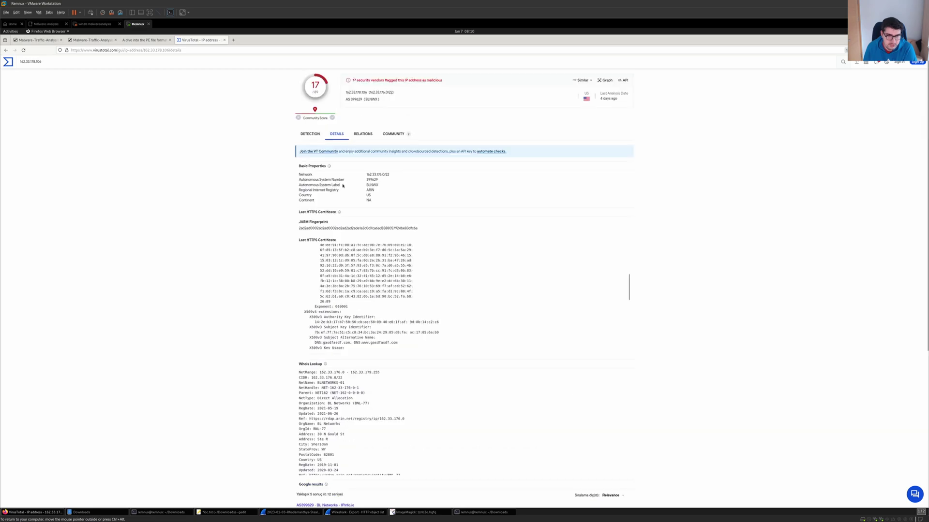
pyautogui.click(361, 133)
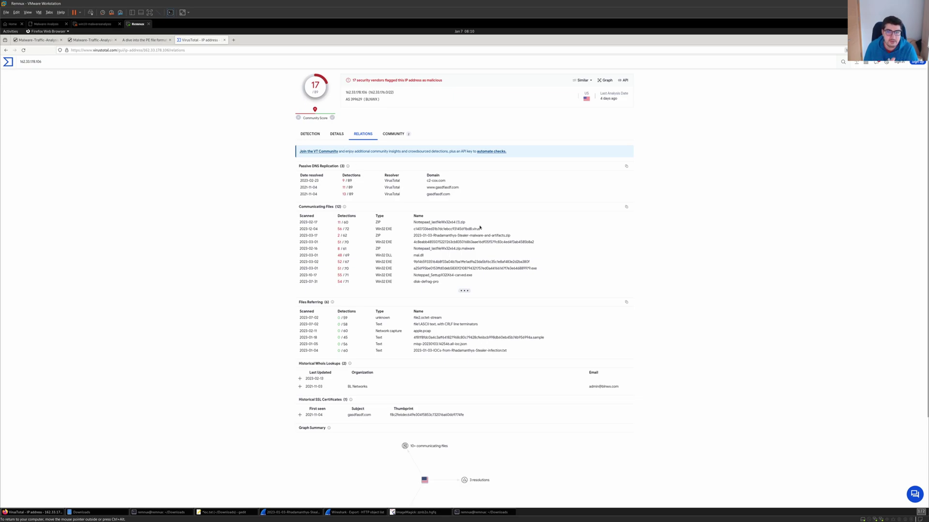
# Step: Open the Notepad_lastfile ZIP report and browse its More menu, Relations, Behavior and Community tabs
pyautogui.click(429, 225)
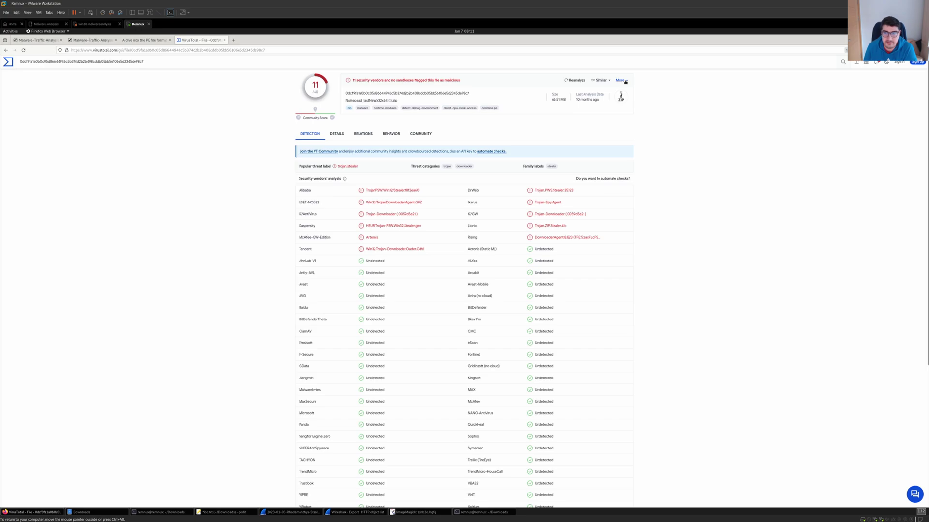
pyautogui.click(623, 81)
pyautogui.click(652, 97)
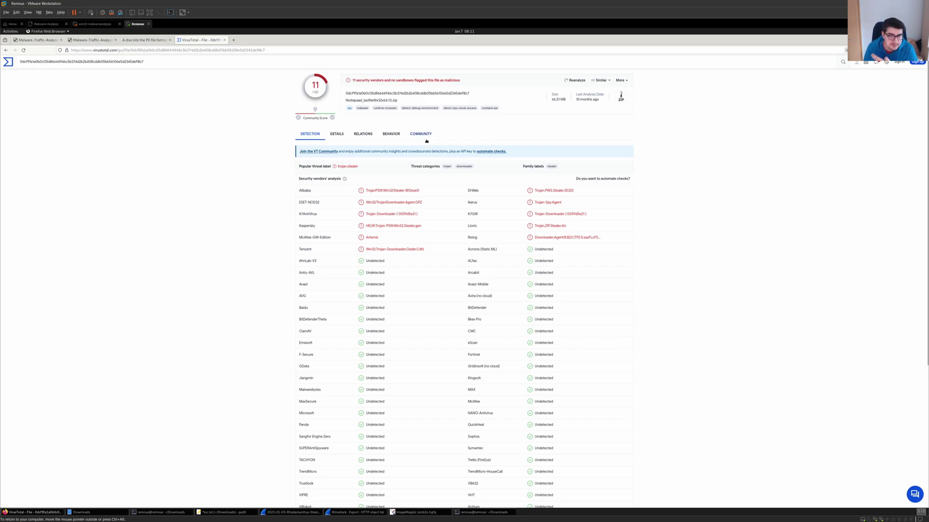
pyautogui.click(376, 133)
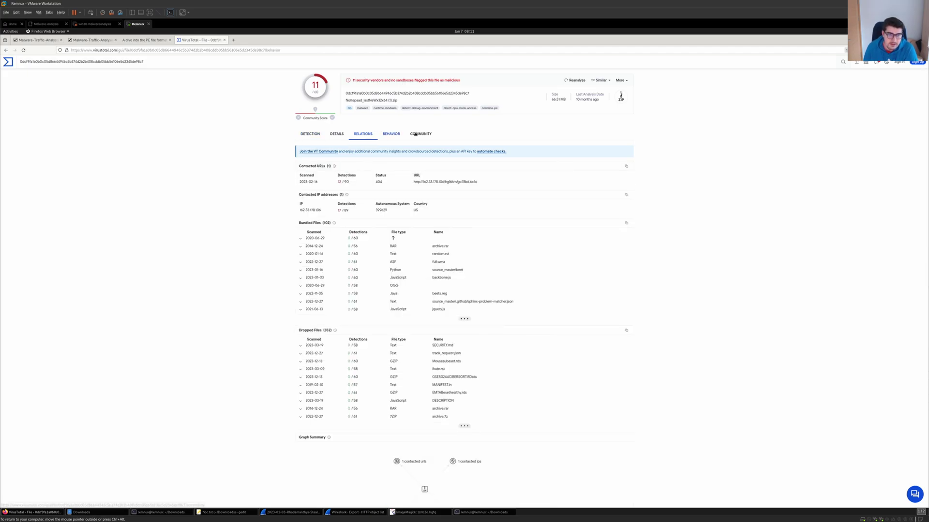
pyautogui.scroll(-3, 272, 372)
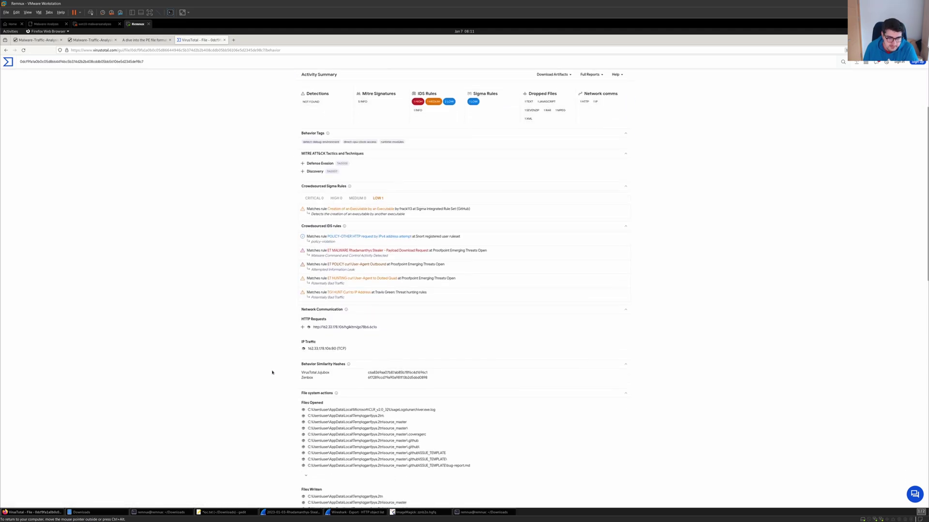
pyautogui.scroll(3, 272, 372)
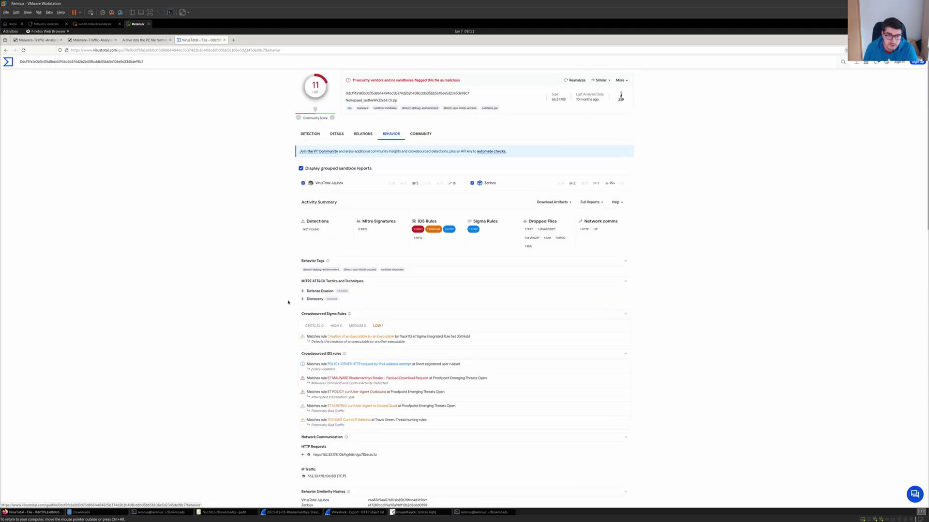
pyautogui.scroll(-3, 262, 362)
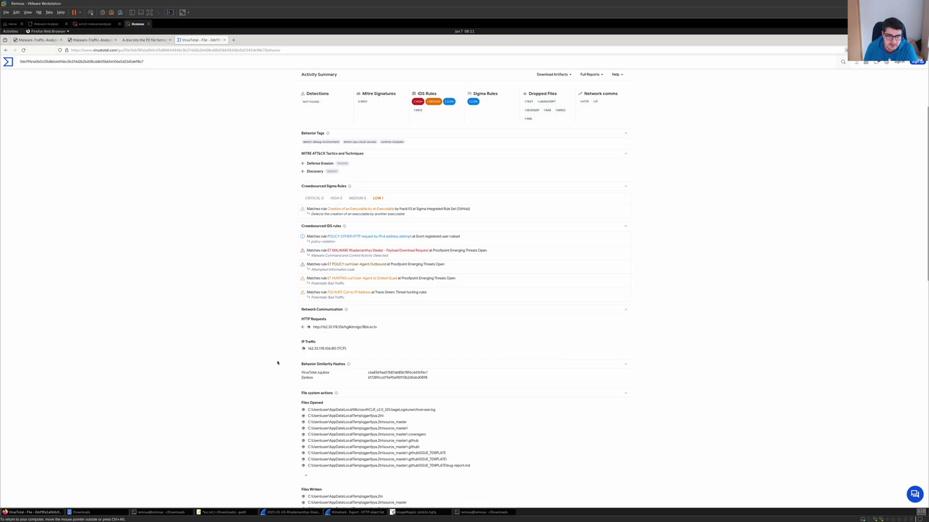
pyautogui.scroll(-5, 278, 362)
pyautogui.scroll(-3, 278, 363)
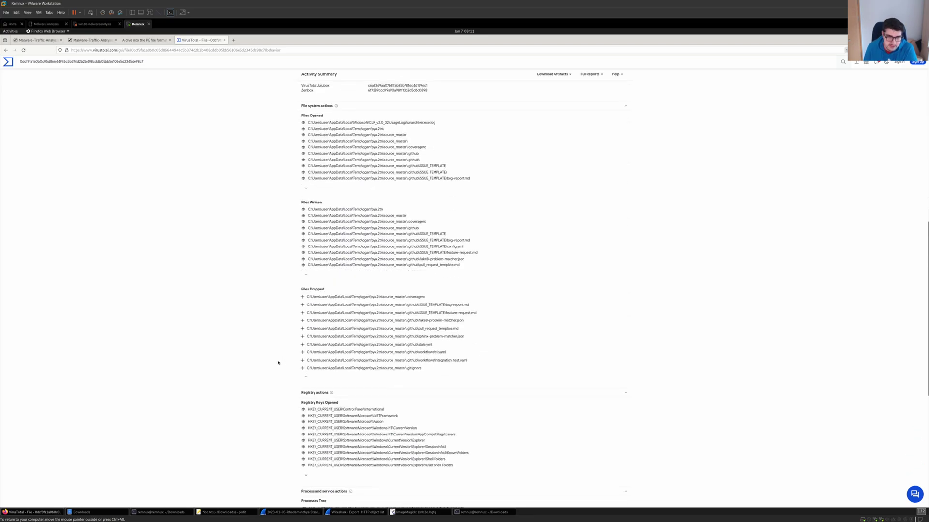
pyautogui.scroll(-1, 278, 363)
pyautogui.scroll(-1, 278, 363)
pyautogui.scroll(-2, 278, 363)
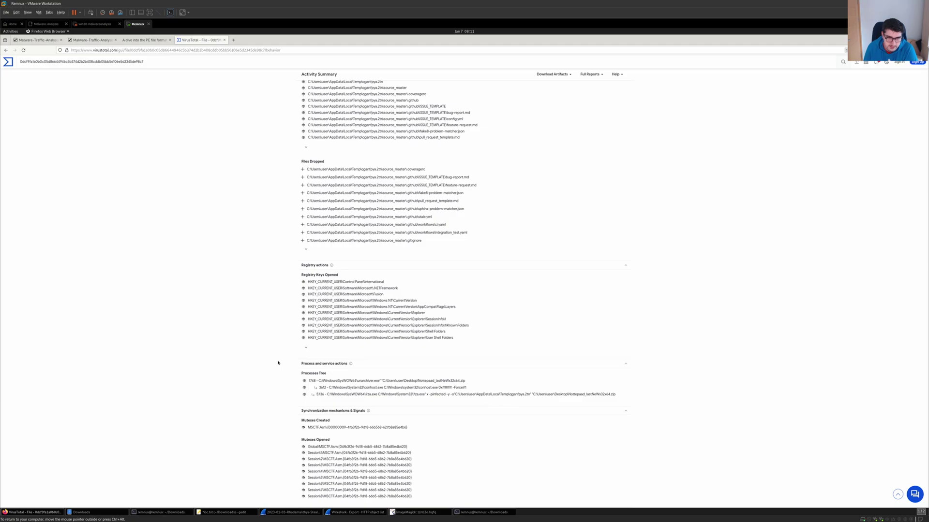
pyautogui.scroll(-2, 278, 363)
pyautogui.scroll(-1, 278, 363)
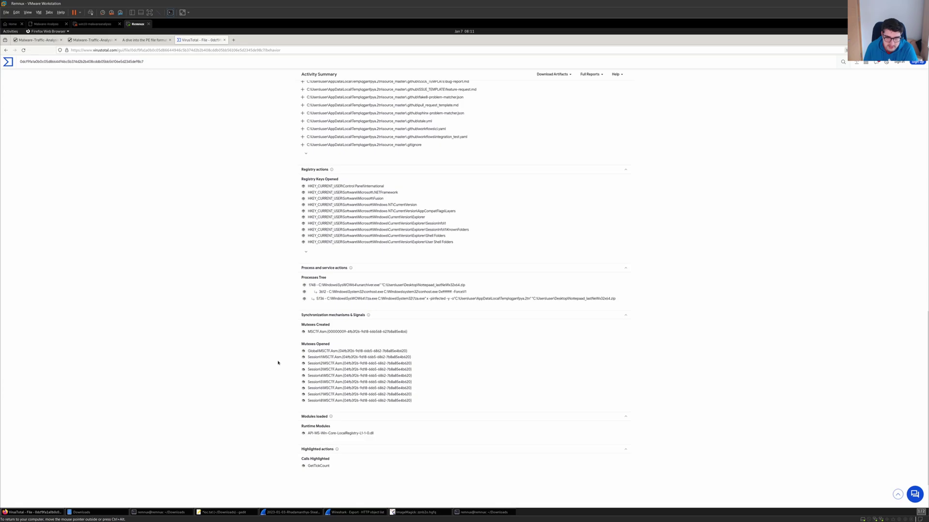
pyautogui.scroll(-1, 278, 362)
pyautogui.scroll(-1, 278, 363)
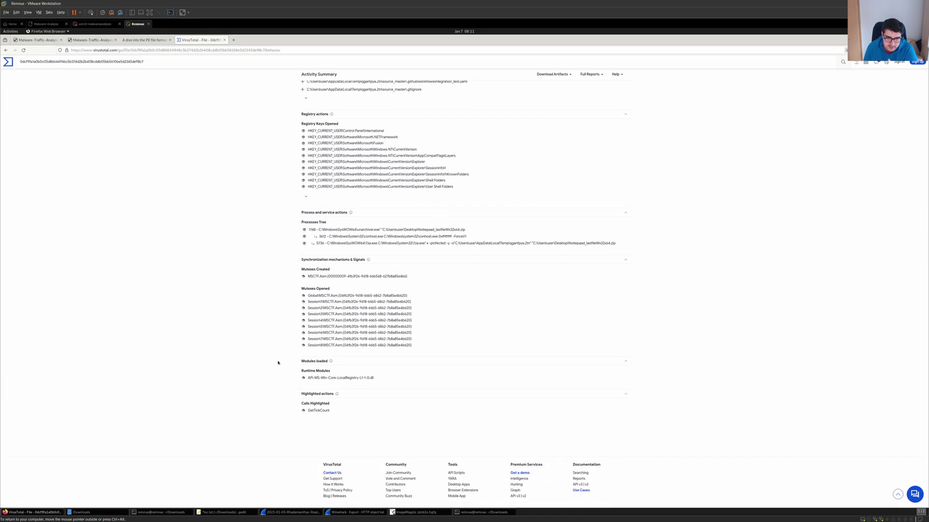
pyautogui.scroll(2, 278, 363)
pyautogui.scroll(6, 278, 363)
pyautogui.scroll(9, 278, 363)
pyautogui.scroll(4, 278, 363)
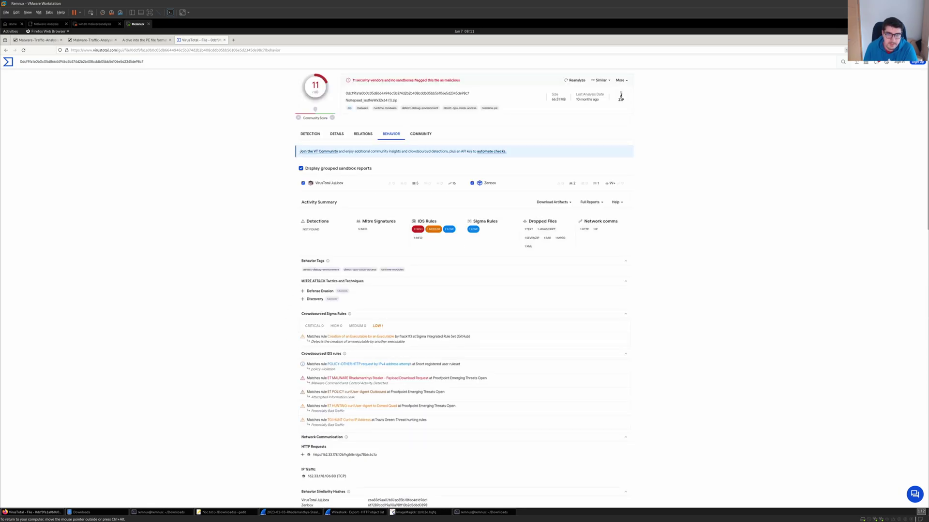
pyautogui.click(420, 134)
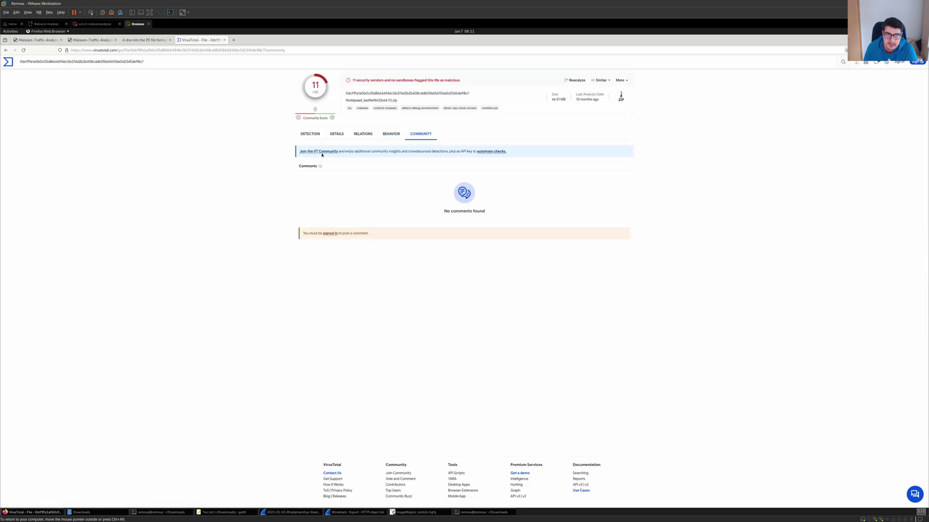
# Step: Switch back to the malware-traffic-analysis.net Rhadamanthys writeup tab
pyautogui.click(93, 40)
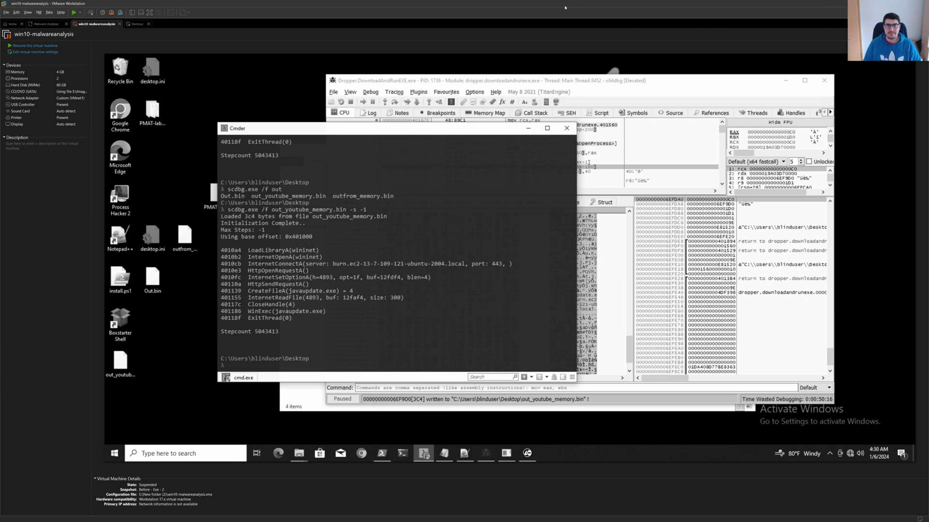
# Step: Switch VMware Workstation from the Windows analysis VM to the REMnux machine tab
pyautogui.click(135, 24)
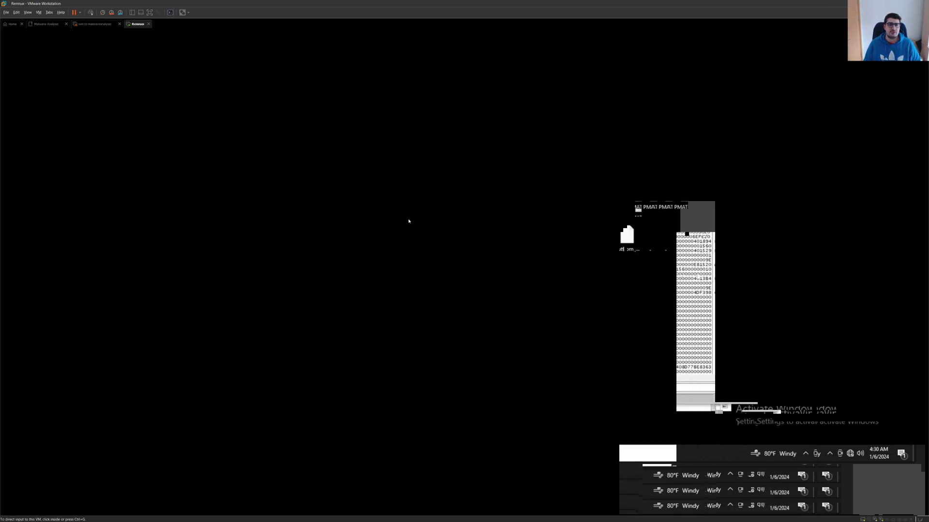